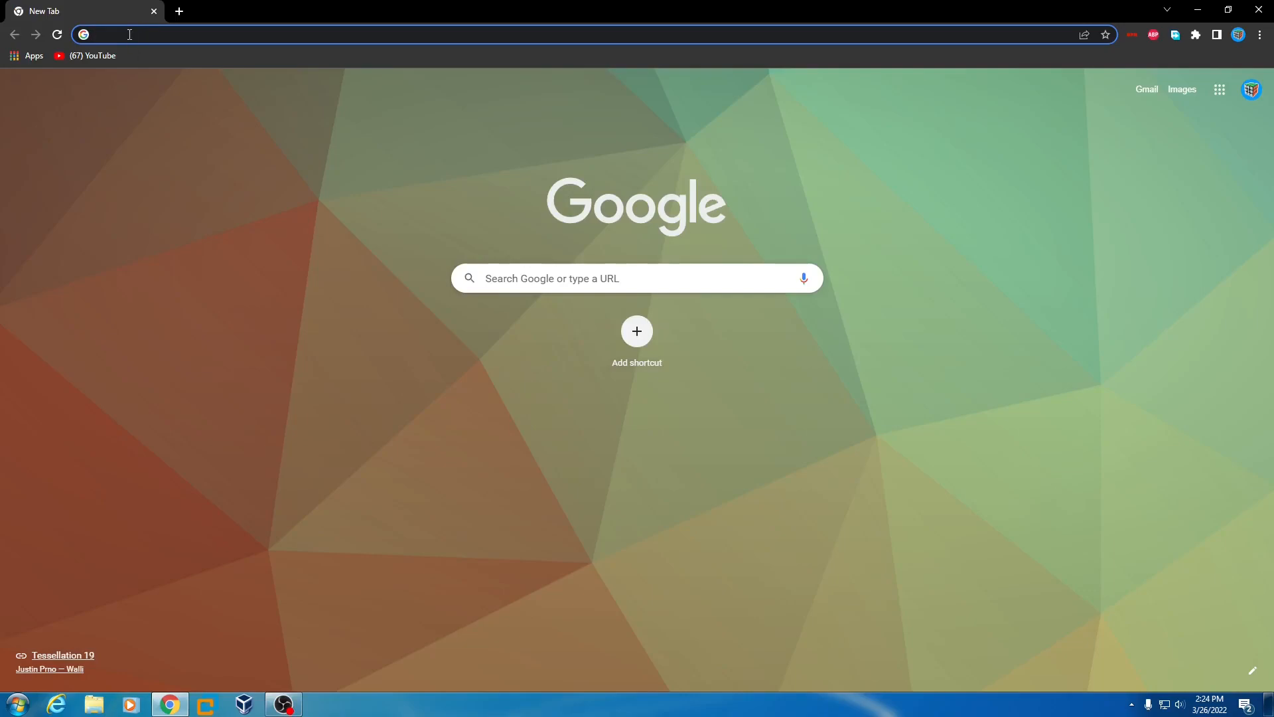
# Step: Open the copied download link for the Windows 7 Ultimate x64 ISO and cancel the download prompts
pyautogui.rightClick(114, 40)
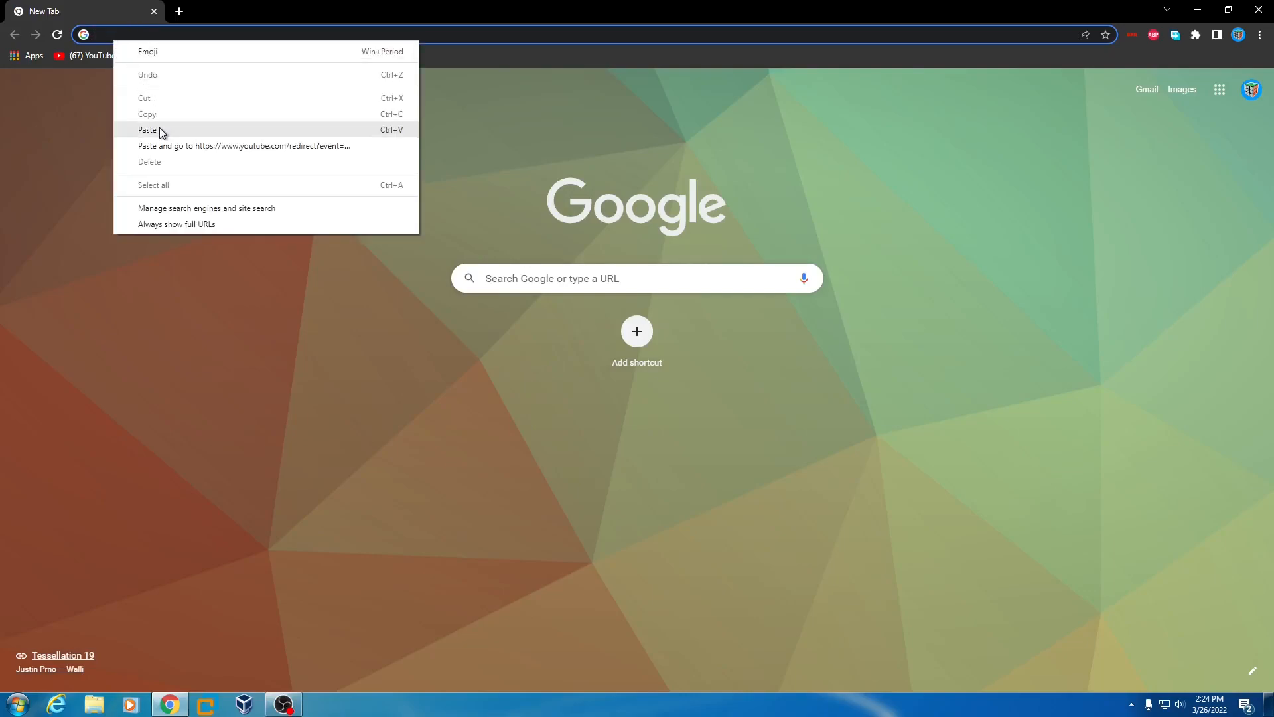
pyautogui.click(160, 128)
pyautogui.click(227, 59)
pyautogui.moveTo(166, 11); pyautogui.dragTo(274, 51)
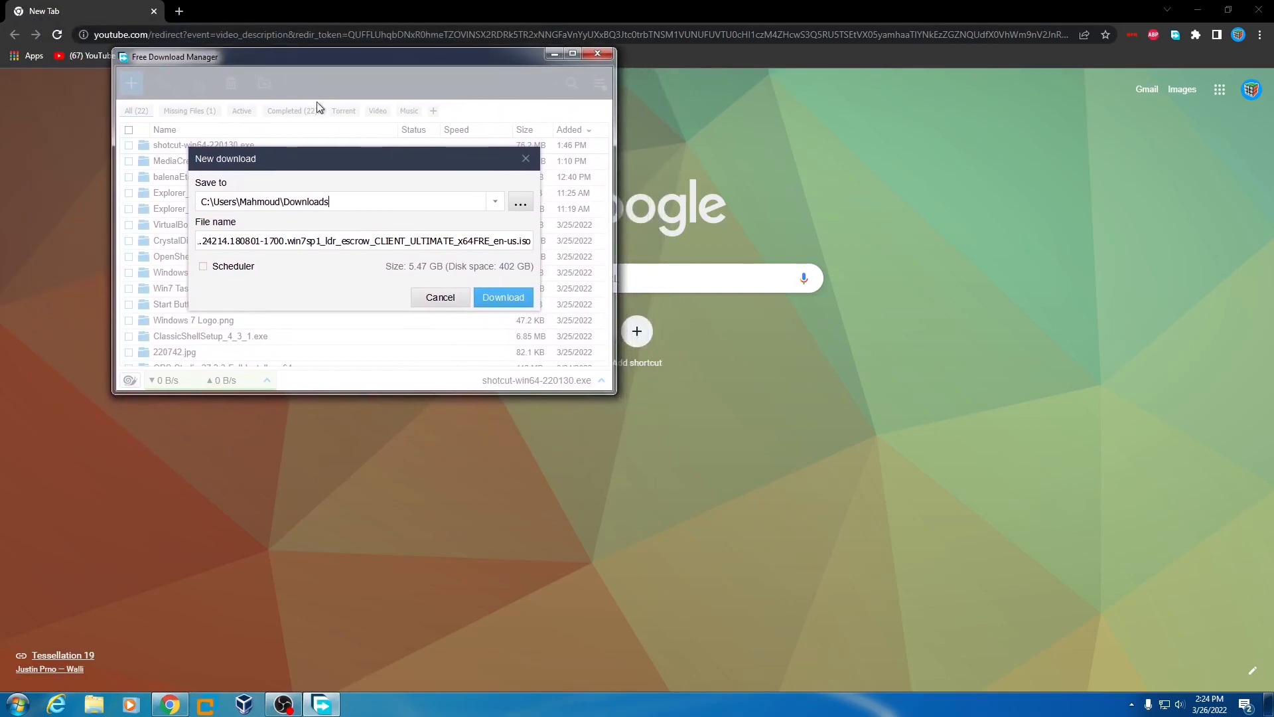
pyautogui.click(527, 158)
pyautogui.click(526, 158)
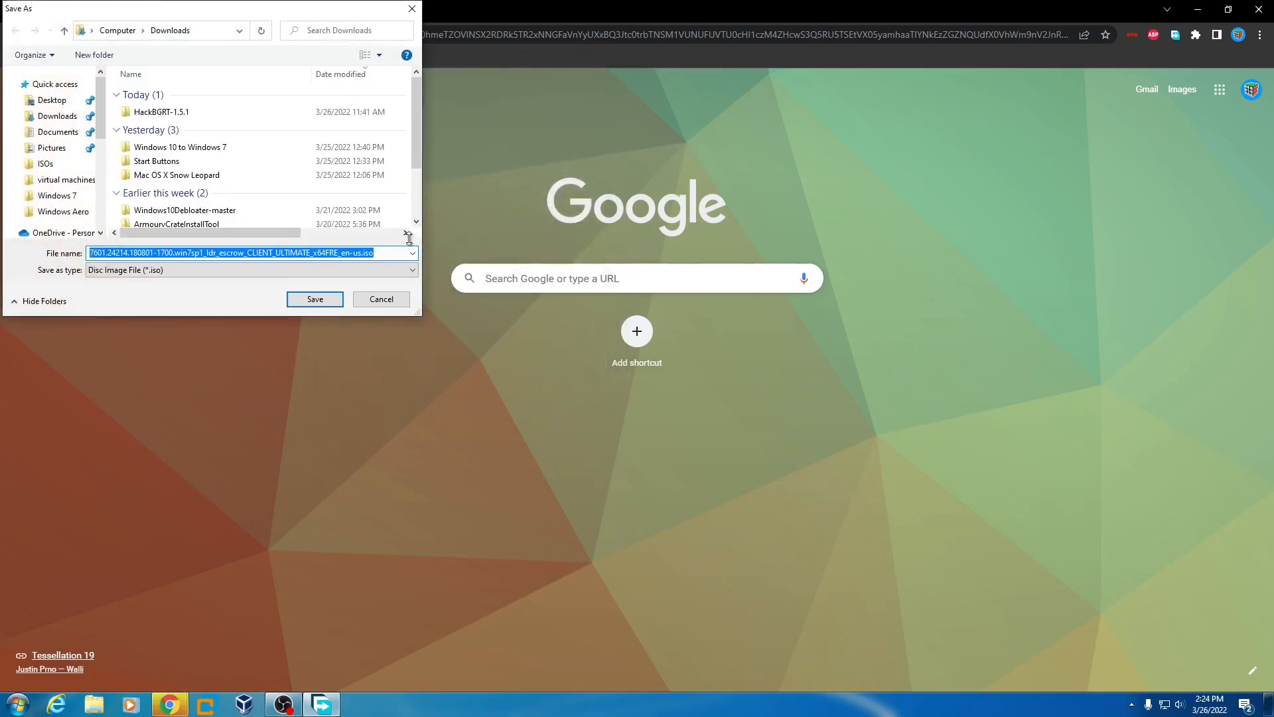
pyautogui.click(390, 299)
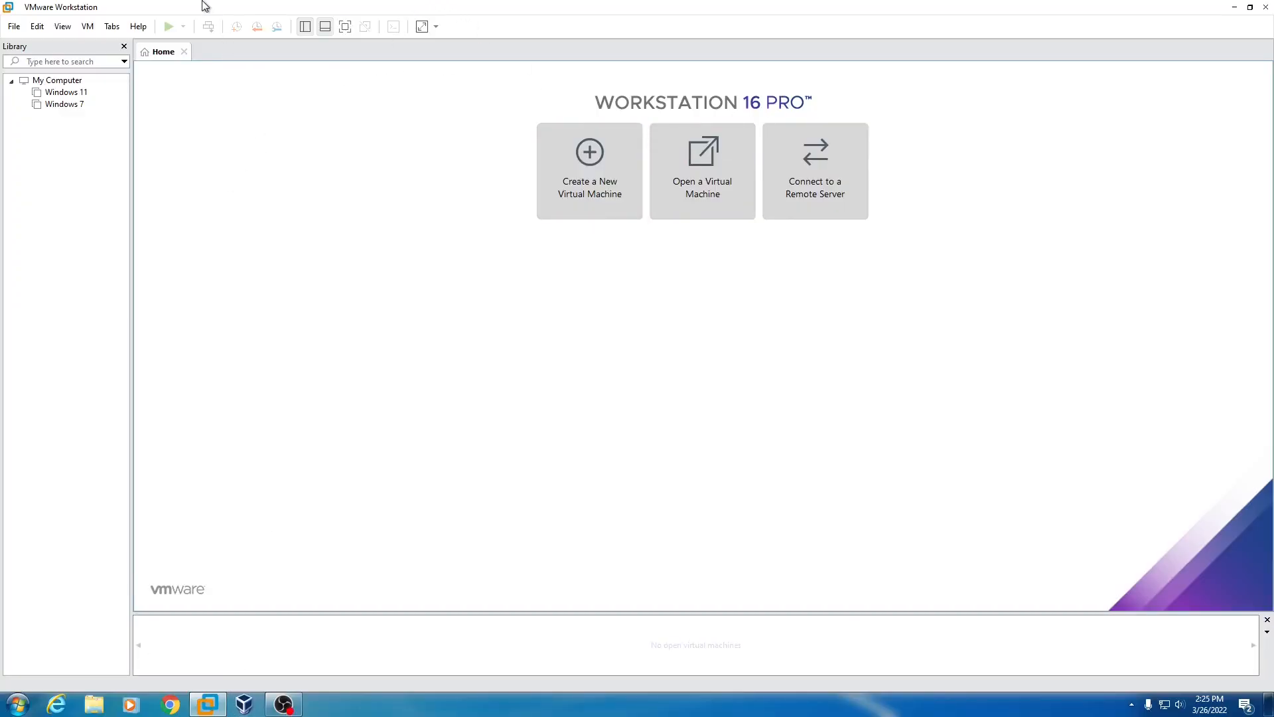
# Step: Switch to VMware Workstation and start creating a new virtual machine with the Typical configuration
pyautogui.moveTo(394, 6); pyautogui.dragTo(432, 0)
pyautogui.click(622, 189)
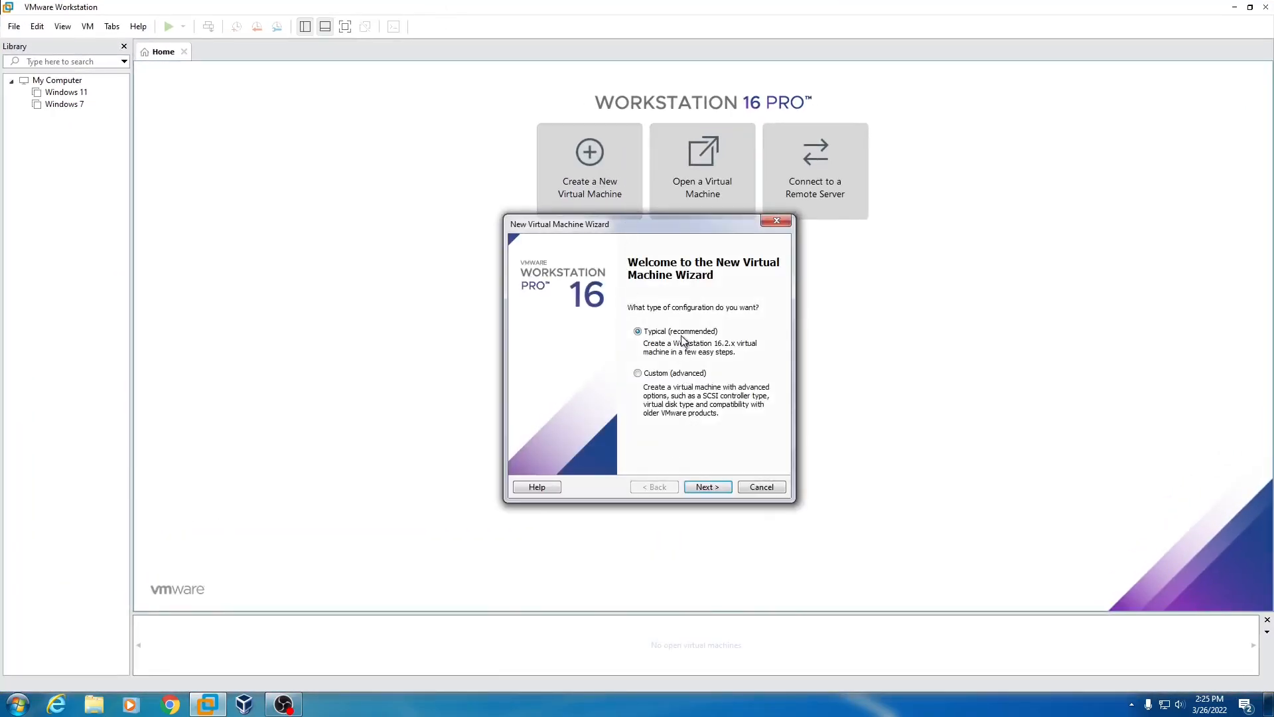
pyautogui.click(712, 490)
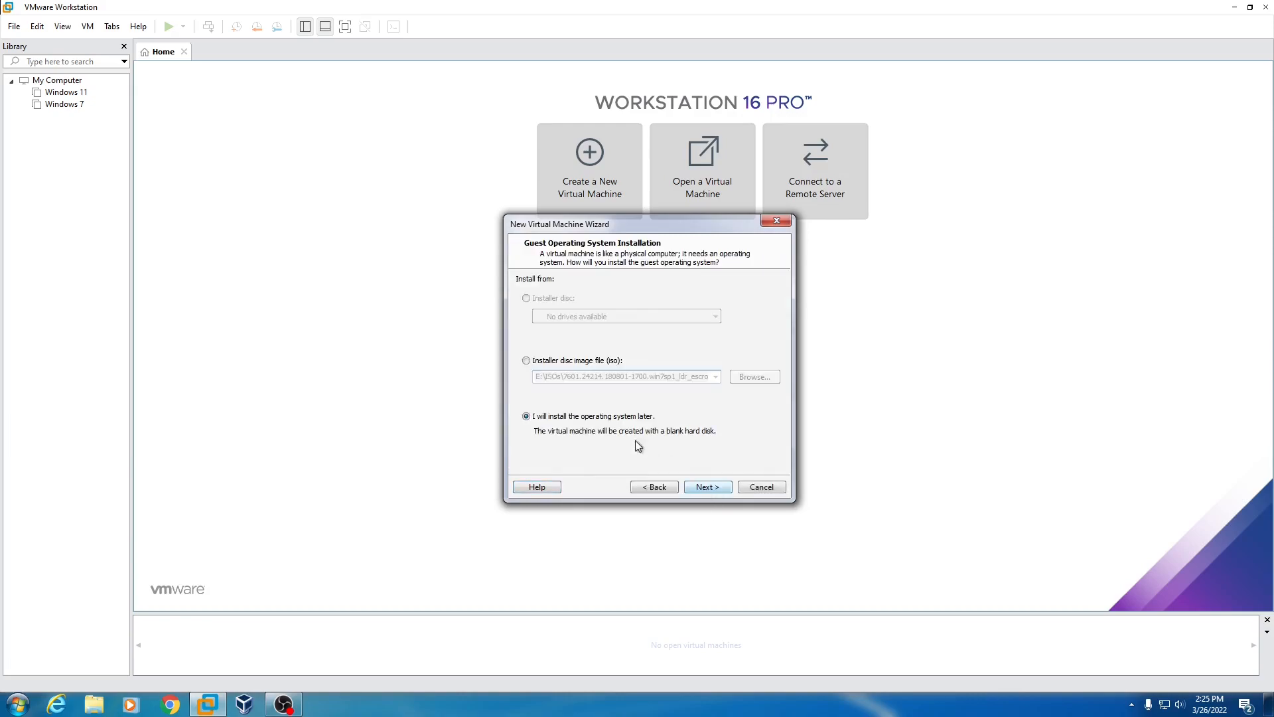
# Step: Use the 7601.24214.180801-1700 Windows 7 Ultimate x64 disc image in E:\ISOs as the installation source
pyautogui.click(588, 362)
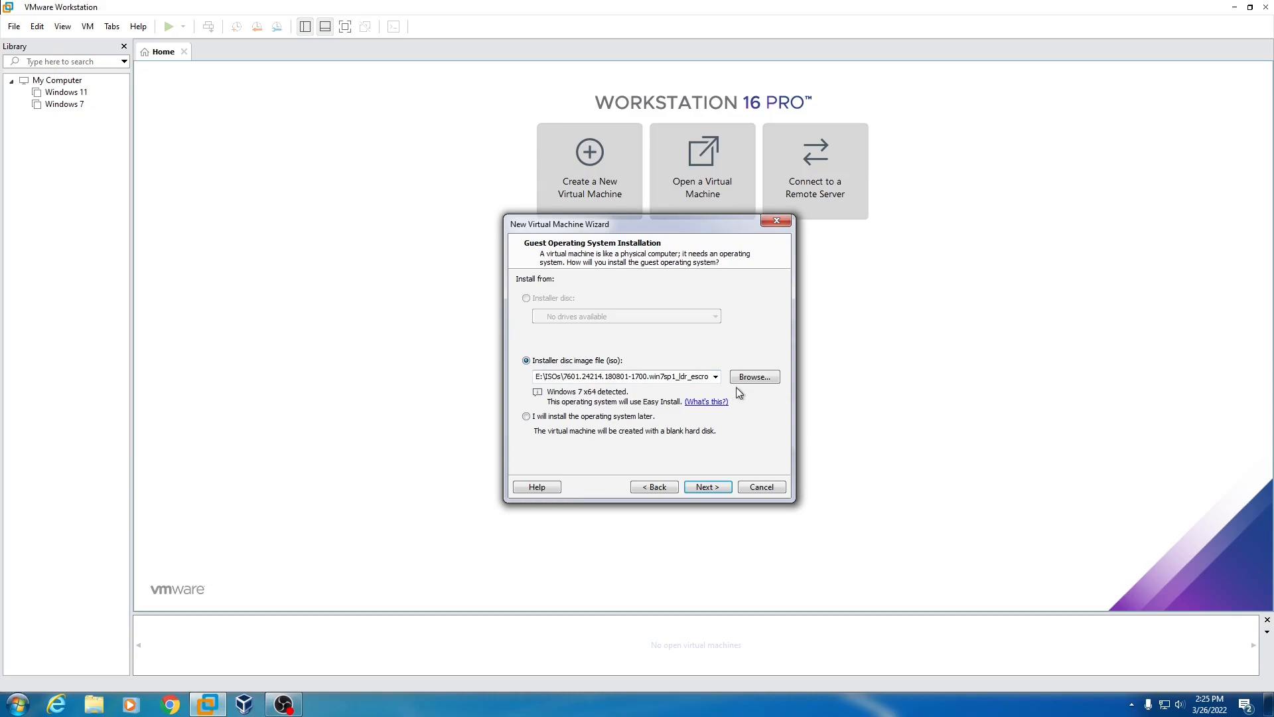
pyautogui.click(764, 378)
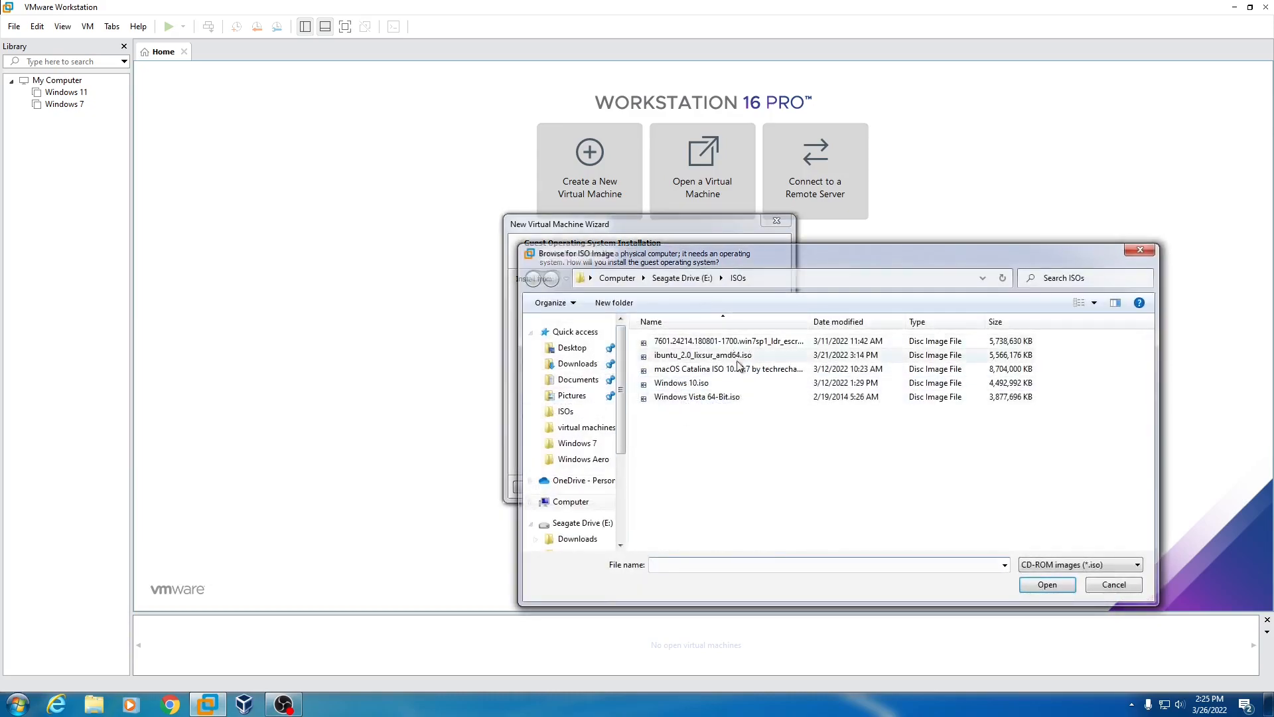
pyautogui.click(1143, 256)
pyautogui.click(604, 379)
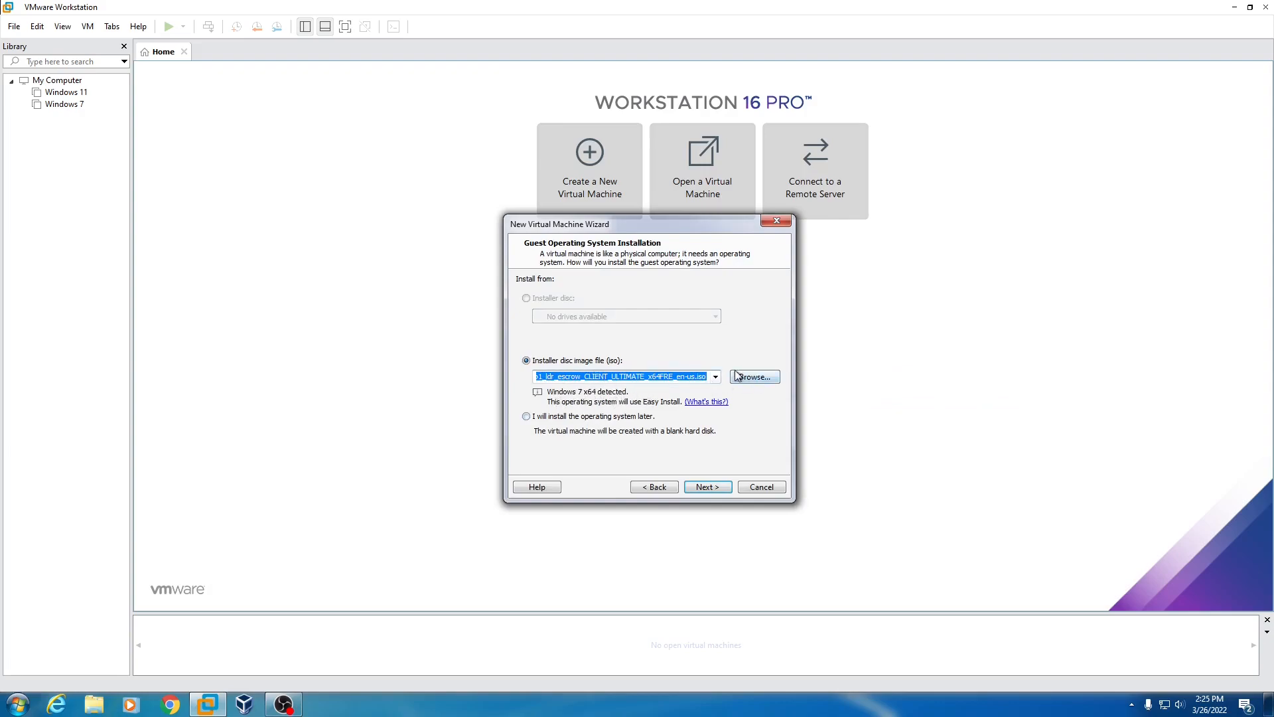
pyautogui.click(709, 488)
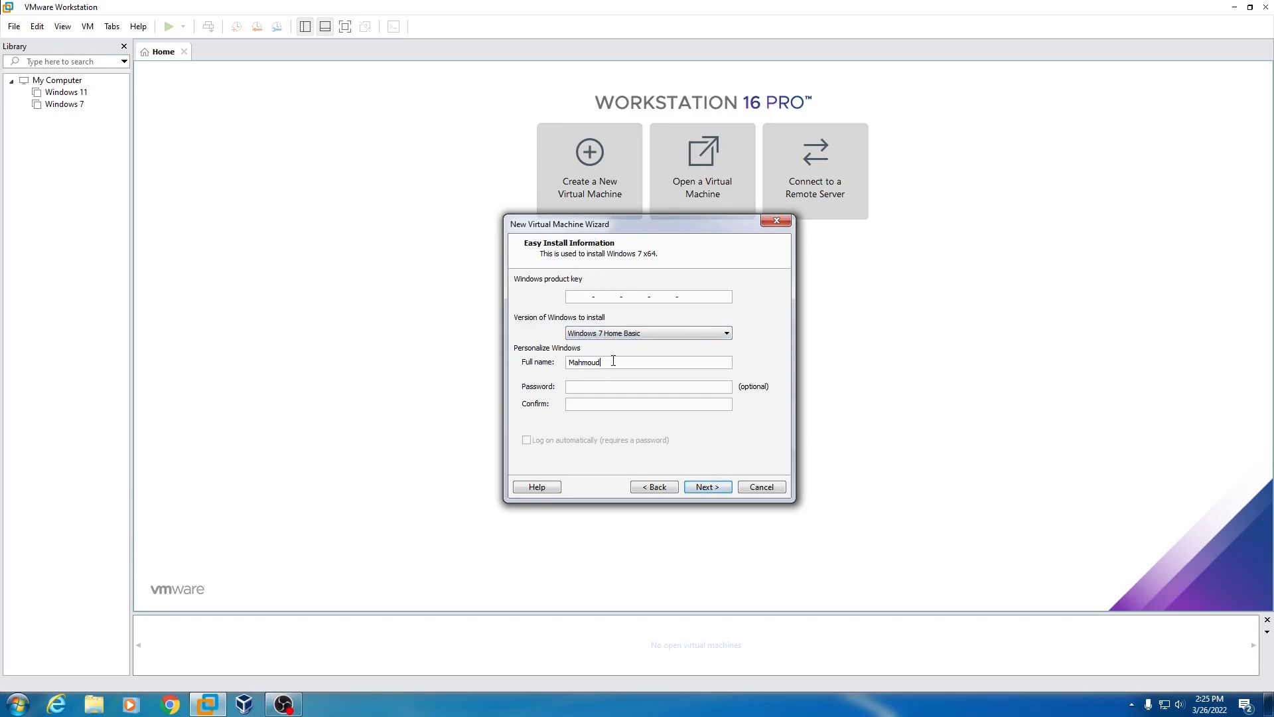
# Step: Choose Windows 7 Ultimate as the version to install and name the virtual machine "Windows 7 Tutuorial"
pyautogui.moveTo(598, 227); pyautogui.dragTo(552, 215)
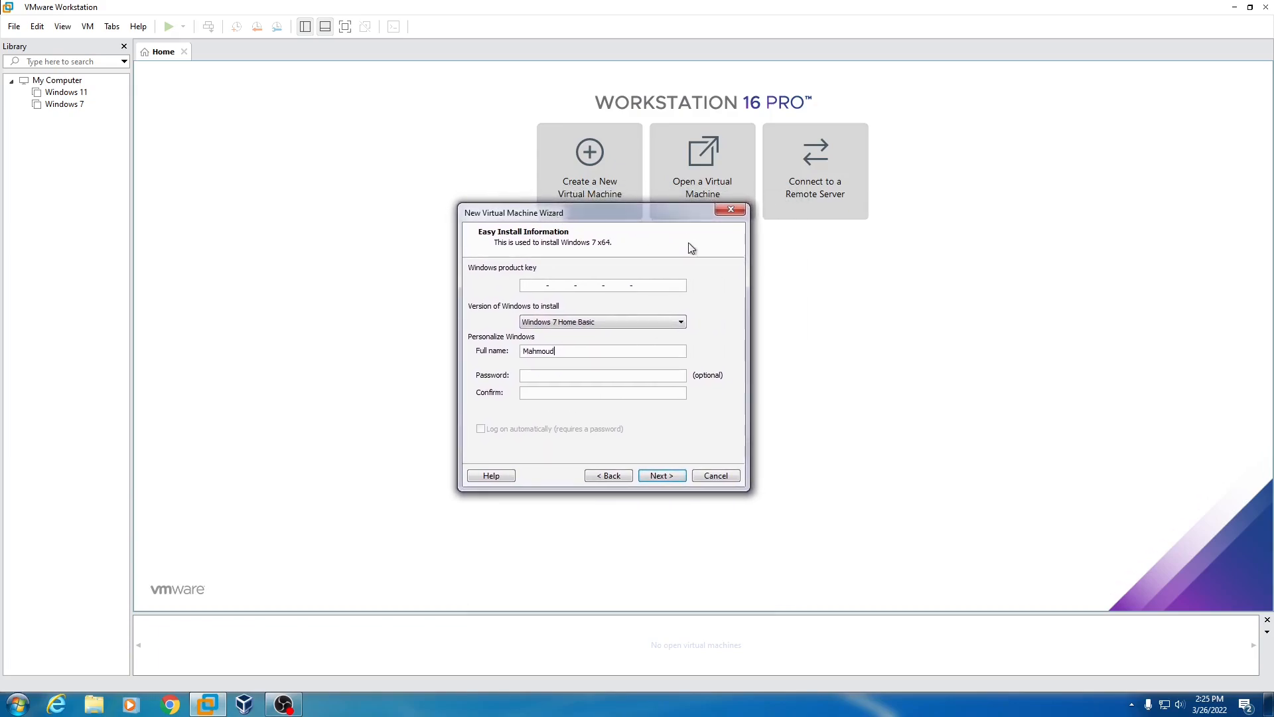
pyautogui.click(567, 324)
pyautogui.click(569, 360)
pyautogui.click(583, 321)
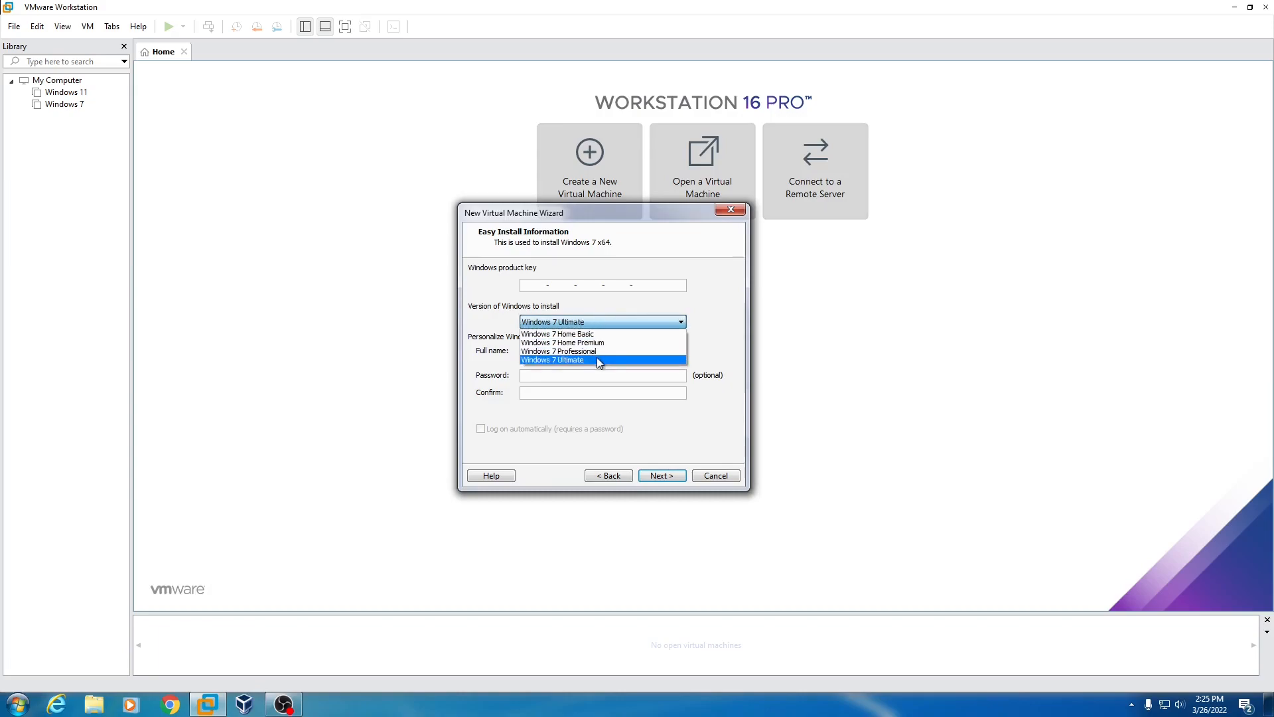
pyautogui.click(597, 359)
pyautogui.click(567, 352)
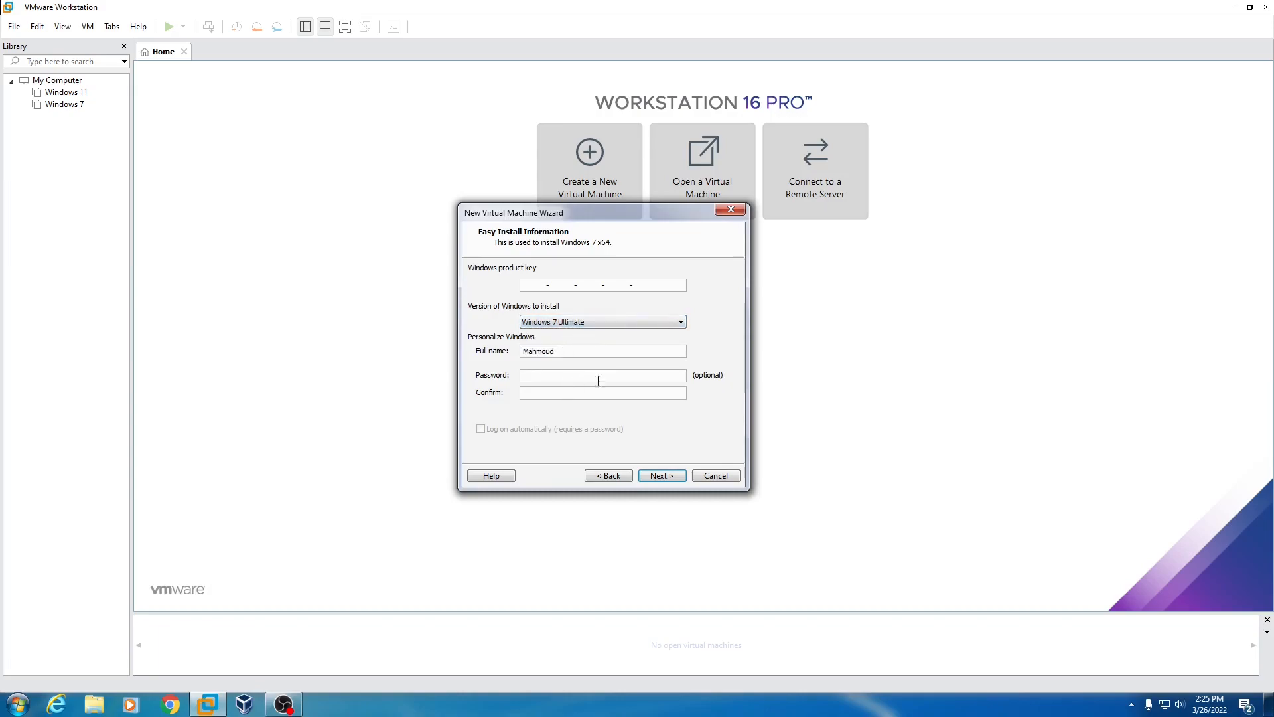
pyautogui.click(657, 476)
pyautogui.click(522, 285)
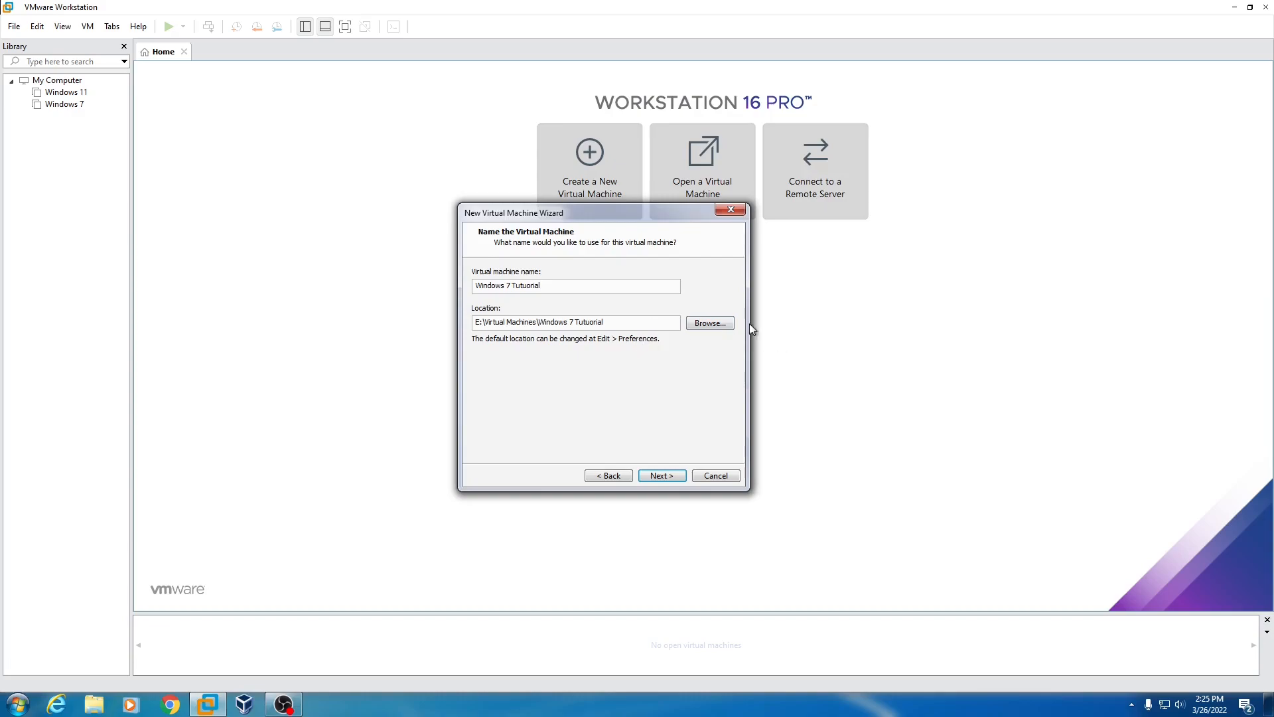
# Step: Examine the drives and folders available as the virtual machine's storage location
pyautogui.click(711, 323)
pyautogui.click(745, 256)
pyautogui.click(709, 324)
pyautogui.scroll(3, 593, 367)
pyautogui.scroll(4, 585, 358)
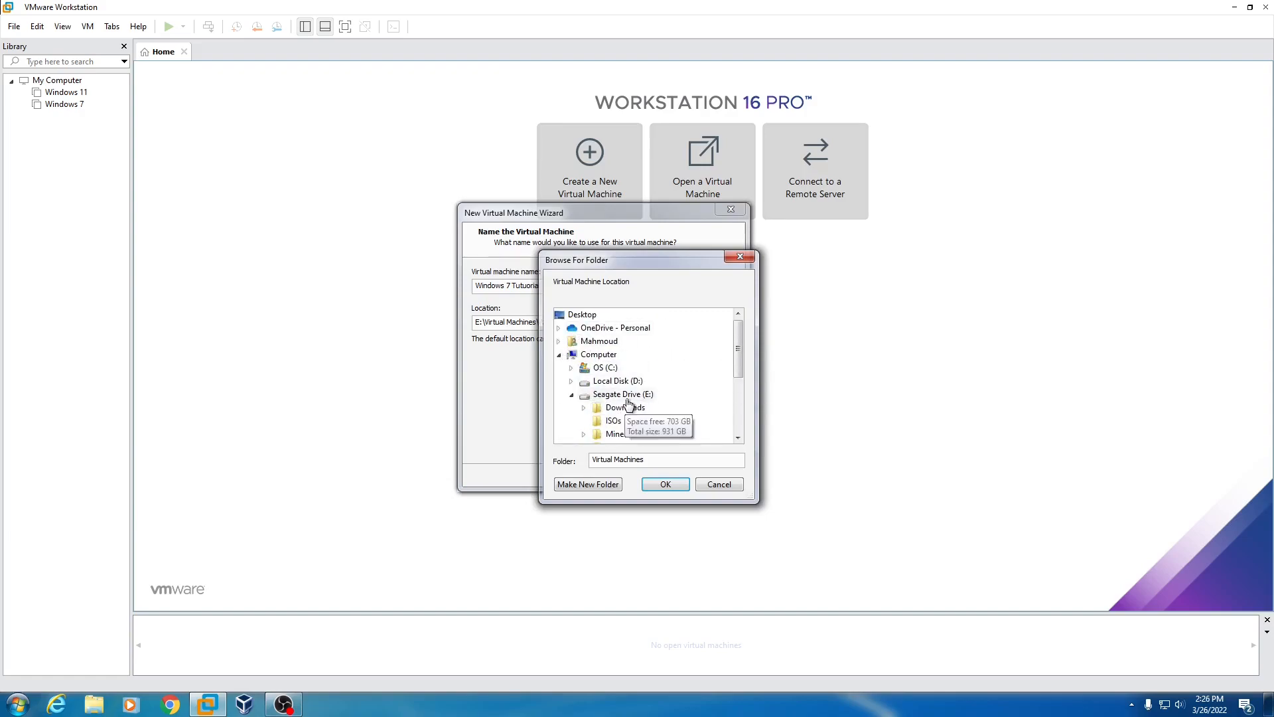
pyautogui.scroll(-3, 620, 398)
pyautogui.scroll(3, 601, 417)
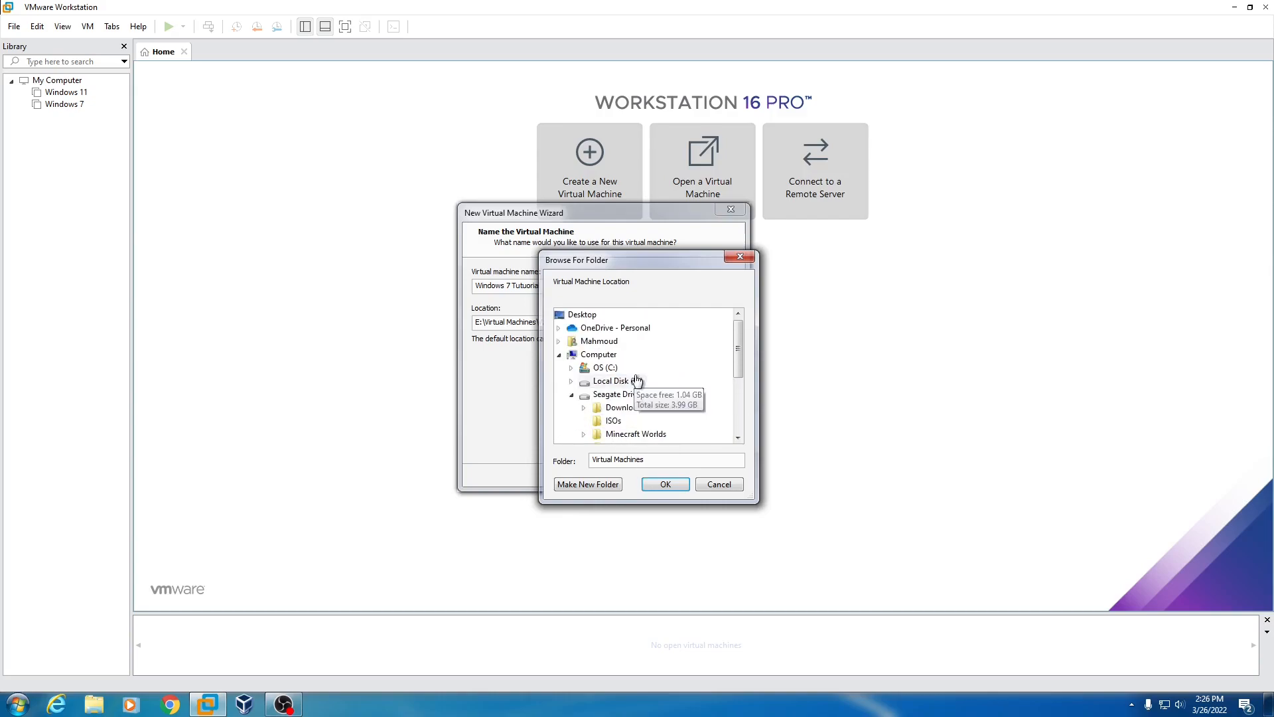
pyautogui.click(719, 485)
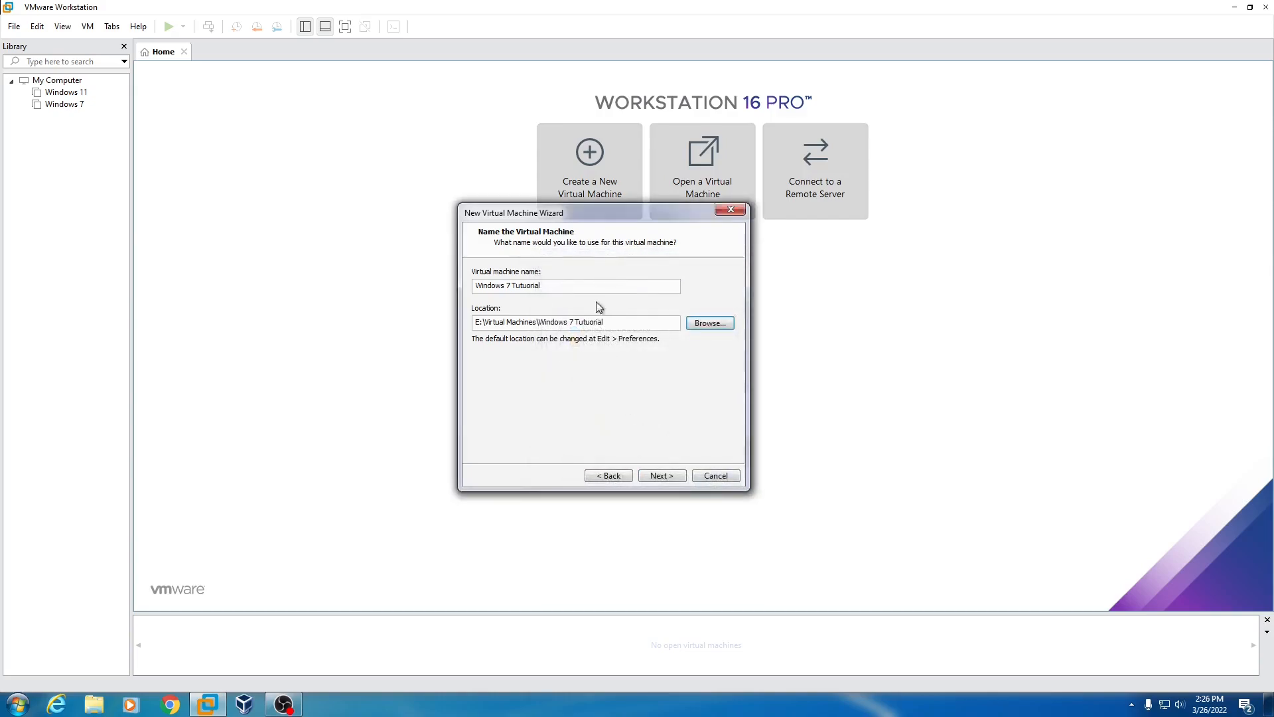
# Step: Accept the E:\Virtual Machines\Windows 7 Tutuorial location and store the 60 GB virtual disk as a single file
pyautogui.click(666, 478)
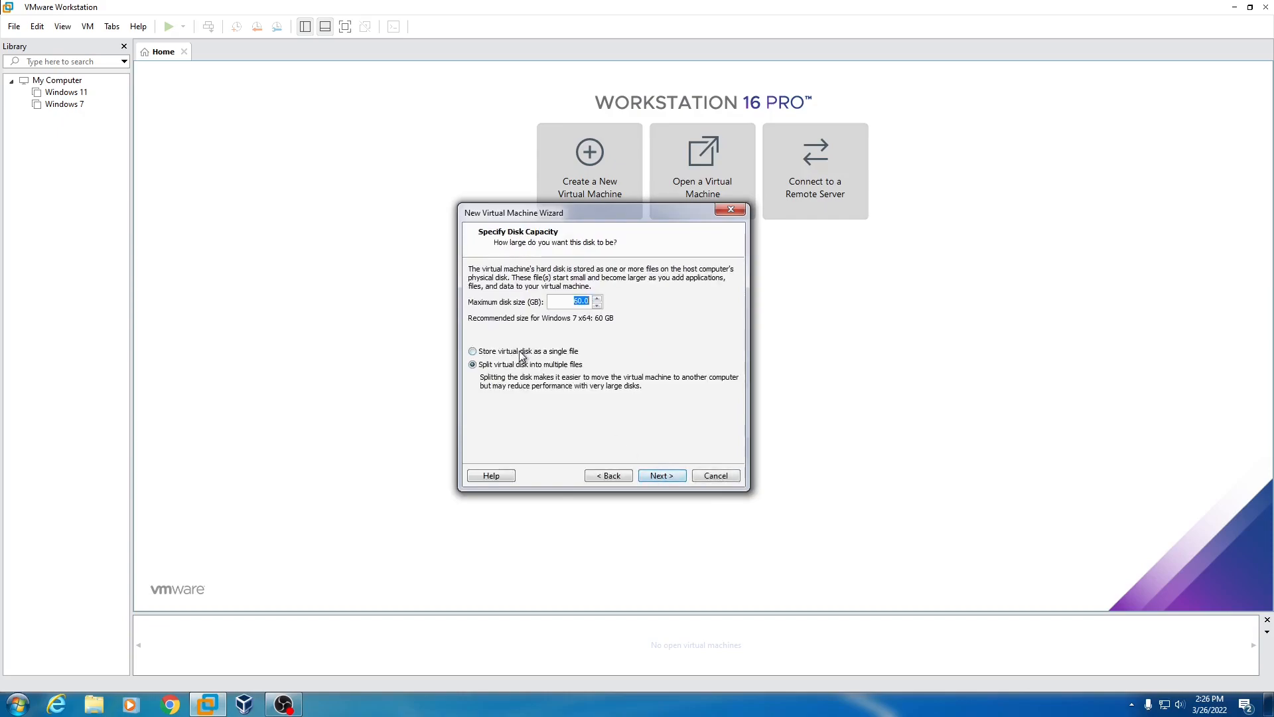
pyautogui.moveTo(549, 220); pyautogui.dragTo(549, 197)
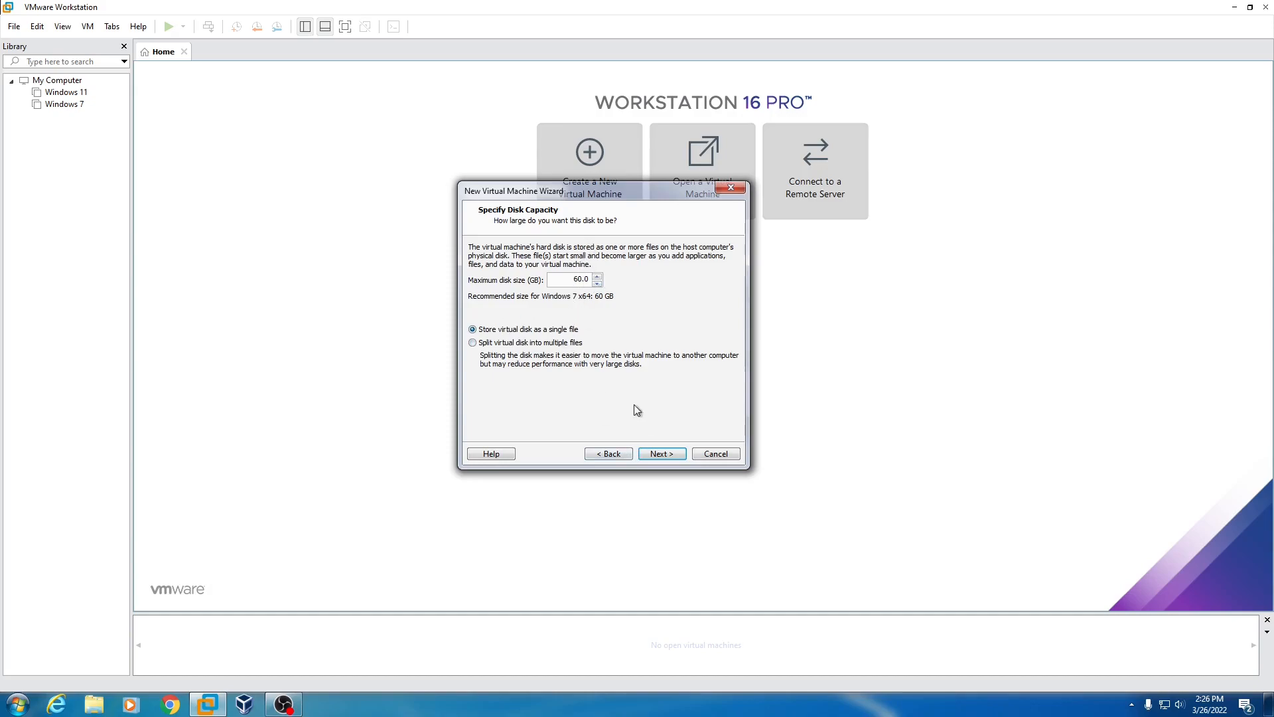
pyautogui.click(654, 457)
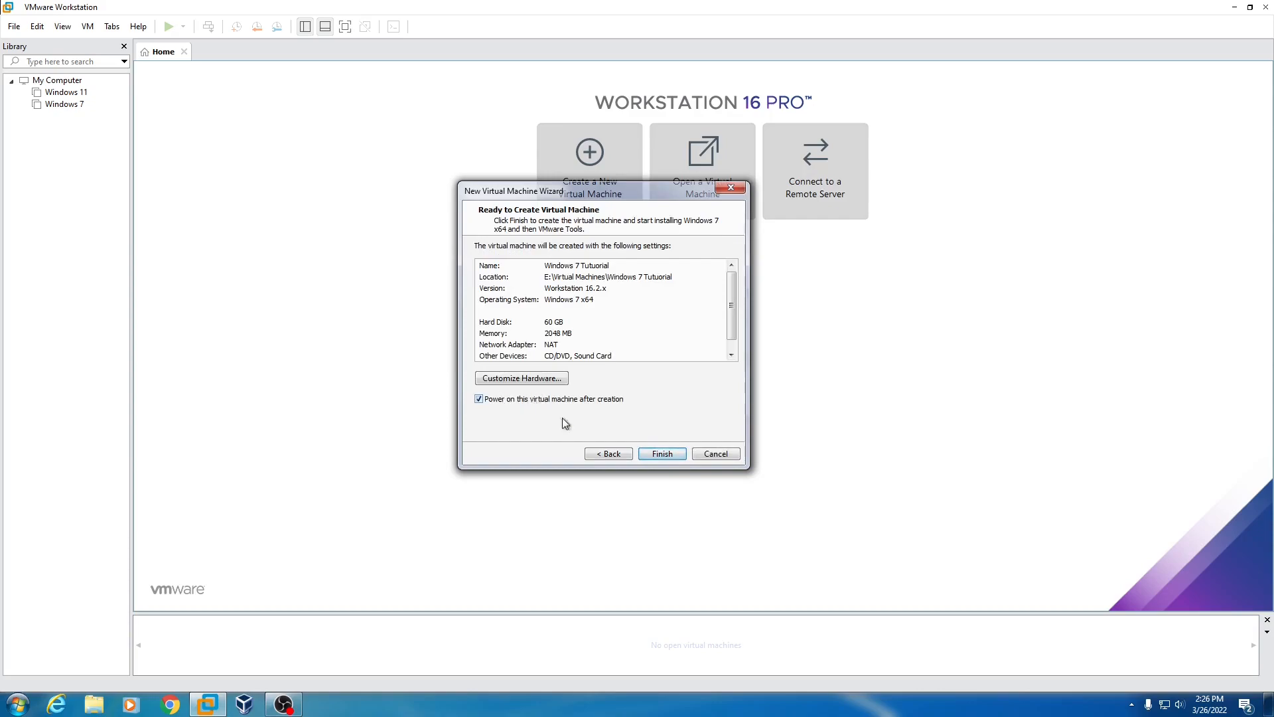
# Step: Customize the virtual machine's hardware by setting its memory to 8192 MB
pyautogui.click(559, 381)
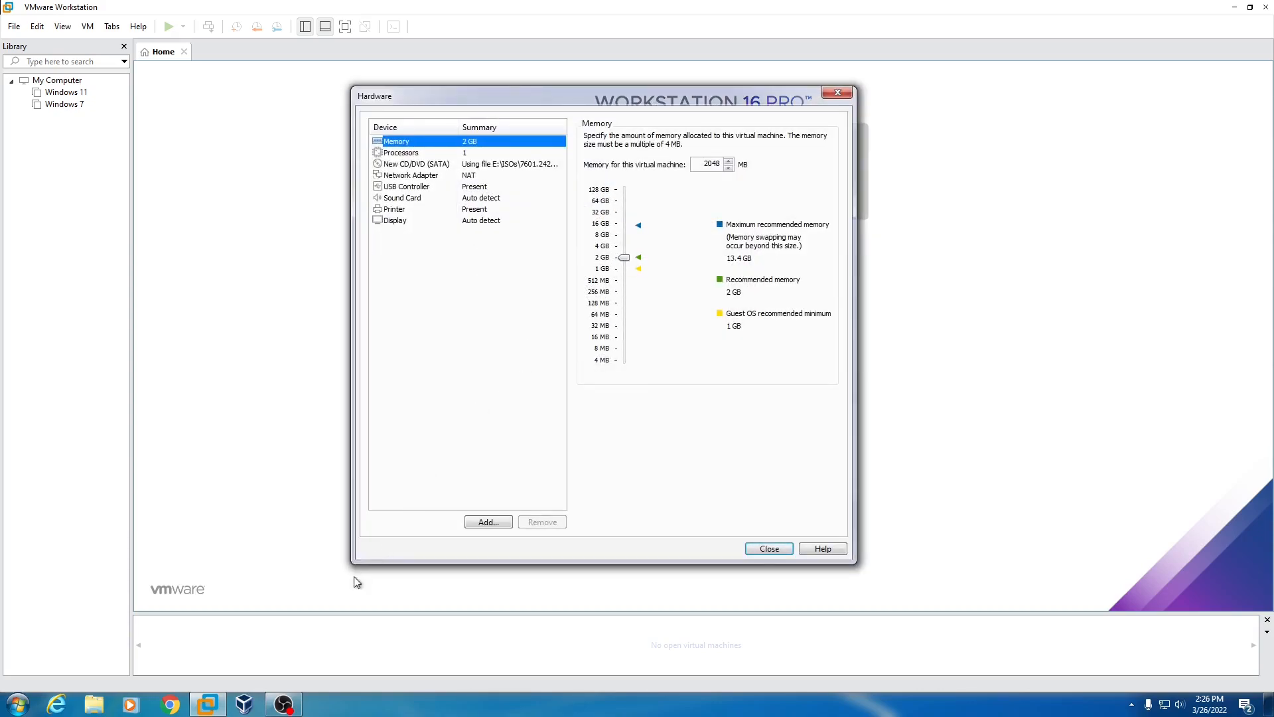
pyautogui.moveTo(626, 259); pyautogui.dragTo(623, 237)
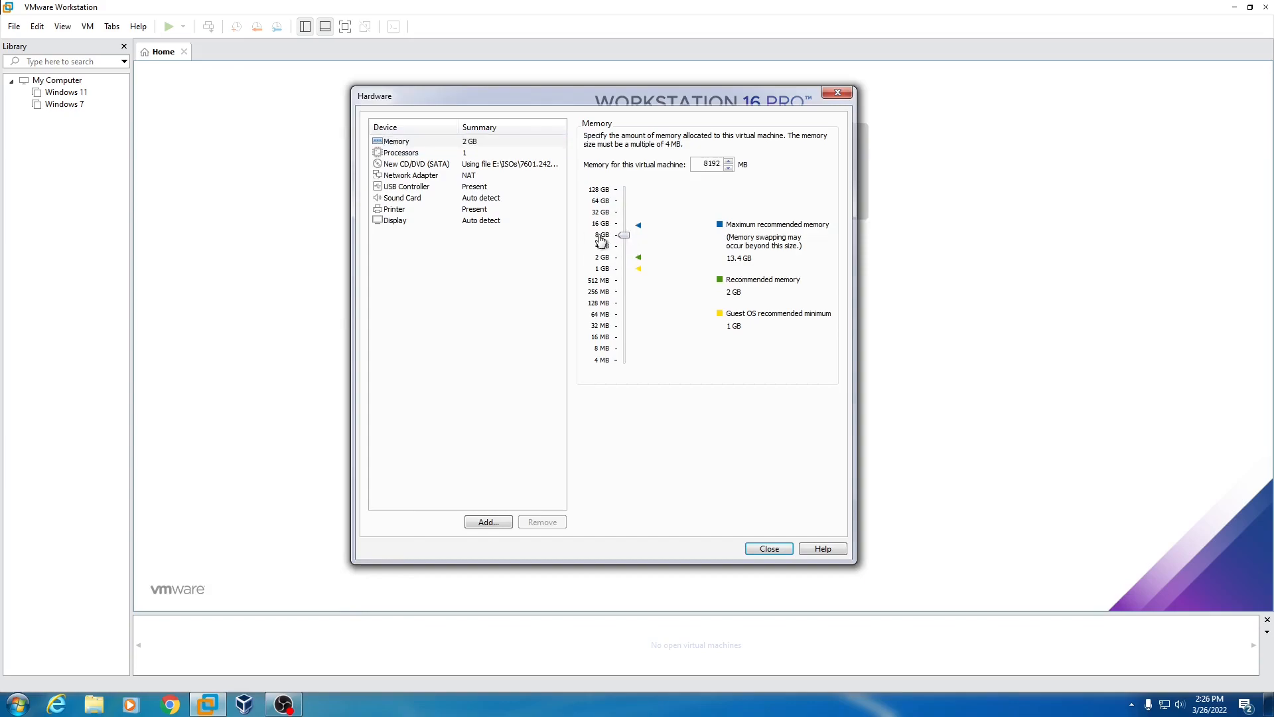
pyautogui.moveTo(627, 93); pyautogui.dragTo(744, 128)
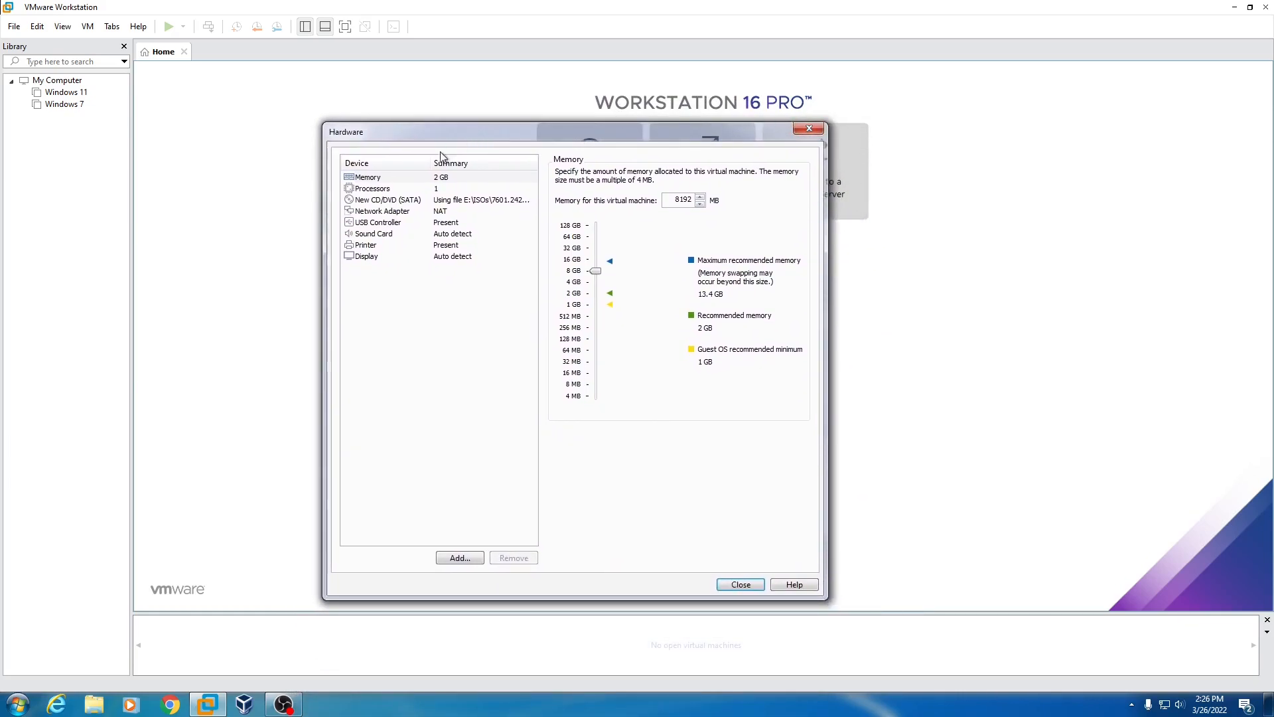
pyautogui.moveTo(460, 134); pyautogui.dragTo(438, 155)
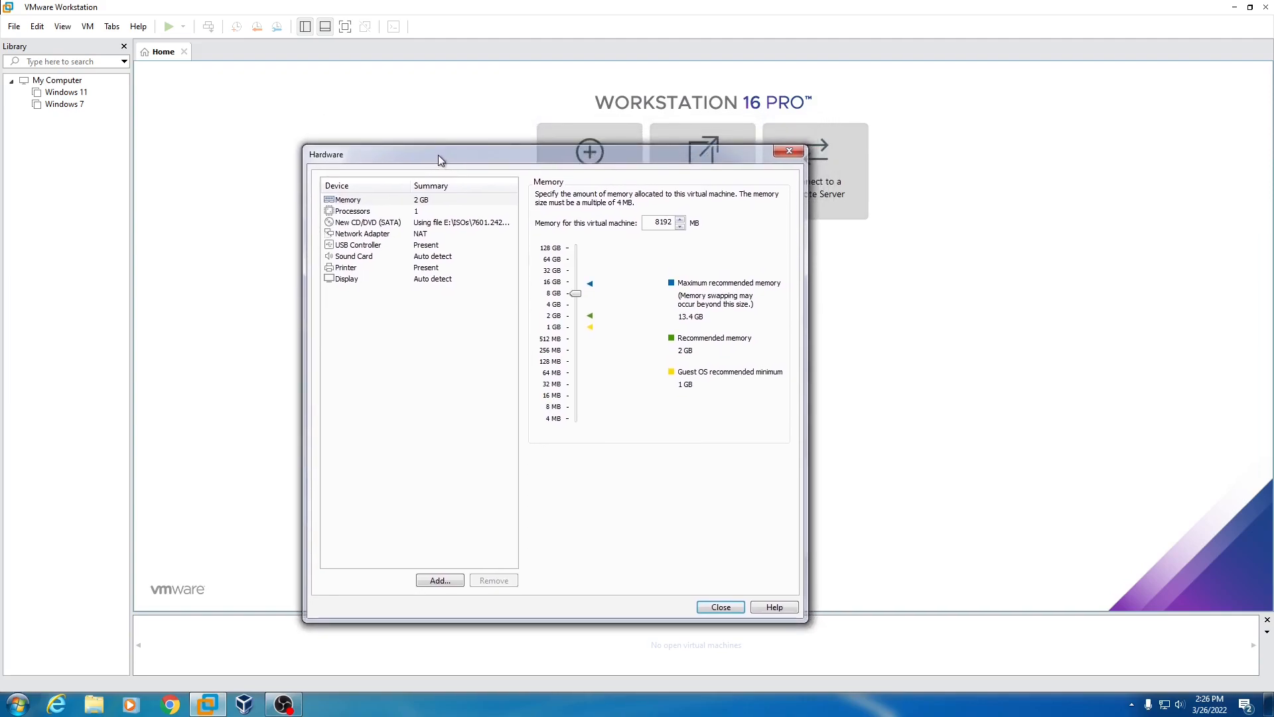
# Step: Assign 2 processors with 4 cores each to the virtual machine and close the hardware settings
pyautogui.click(423, 211)
pyautogui.click(689, 196)
pyautogui.click(681, 217)
pyautogui.click(688, 212)
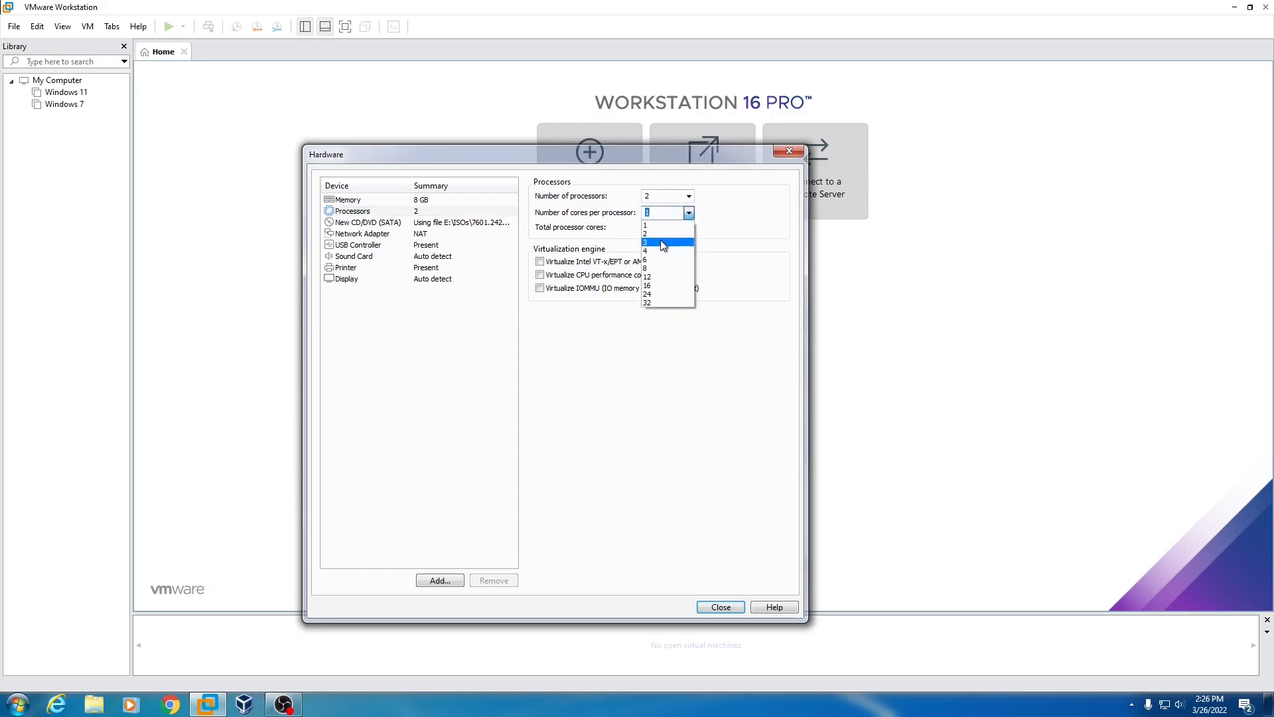
pyautogui.click(657, 253)
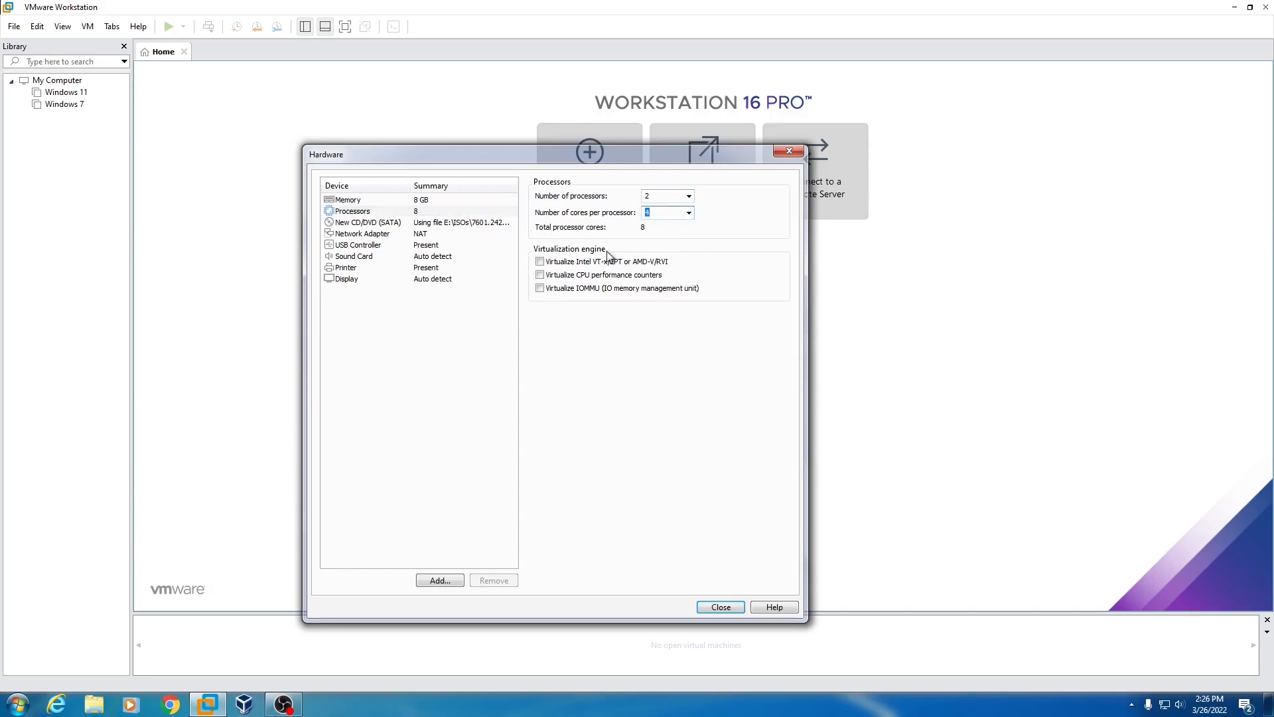
pyautogui.click(722, 607)
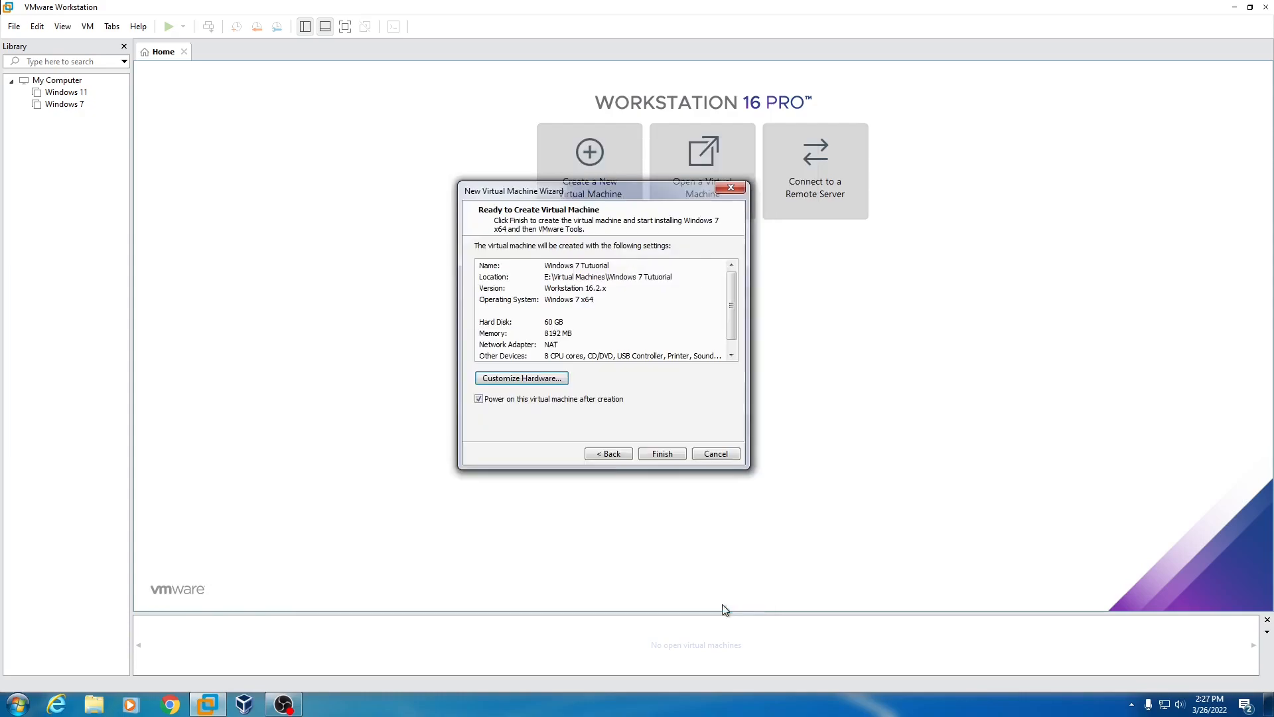
# Step: Finish creating the Windows 7 virtual machine and power it on to load Windows setup
pyautogui.click(657, 455)
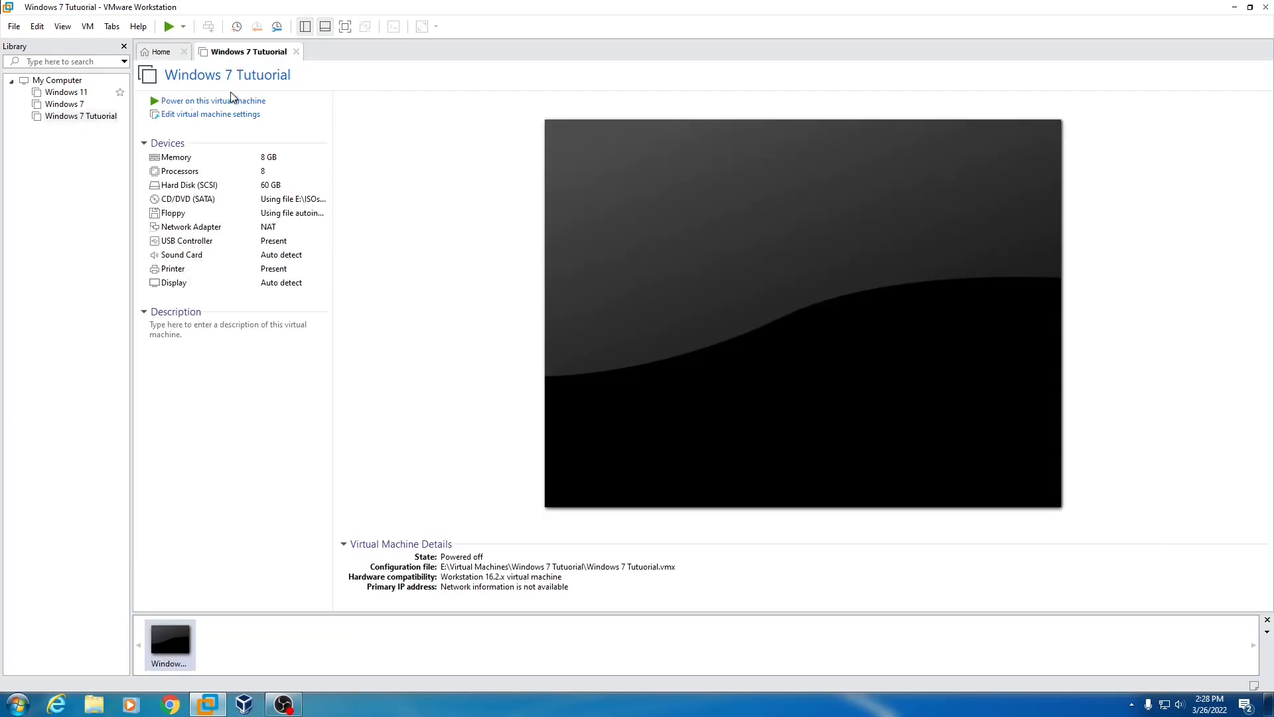
pyautogui.click(225, 100)
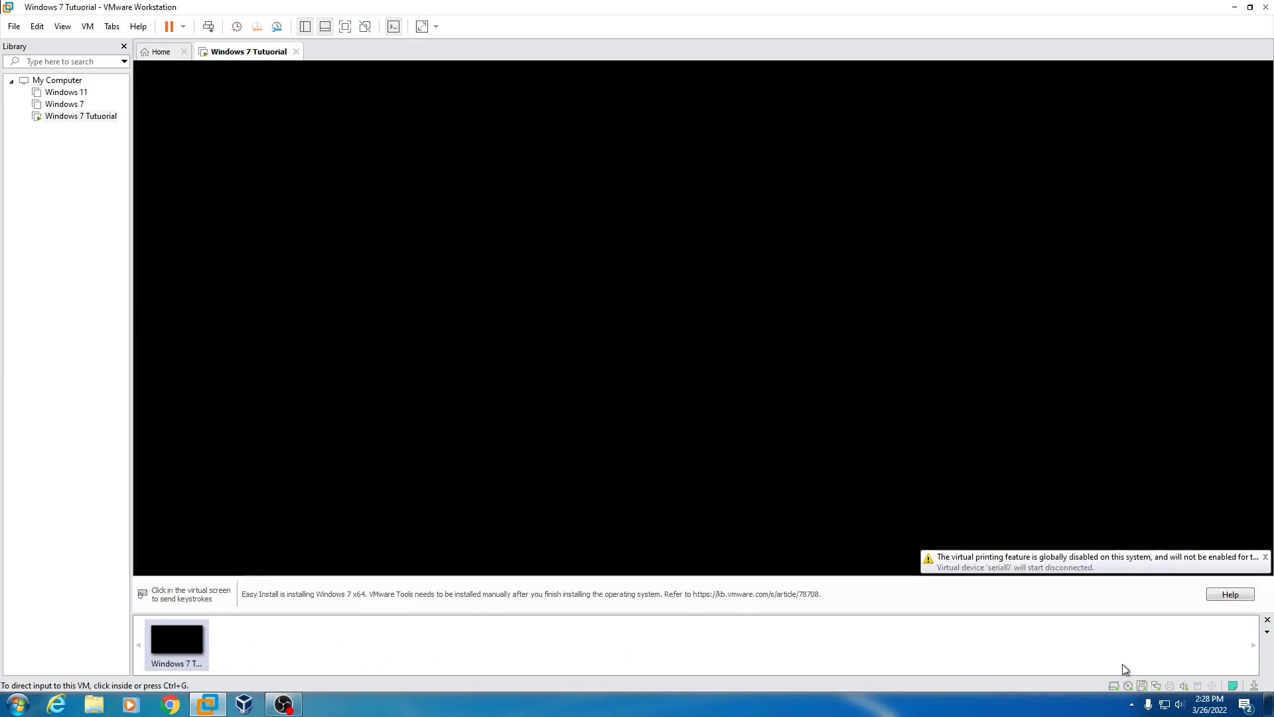
pyautogui.click(1266, 620)
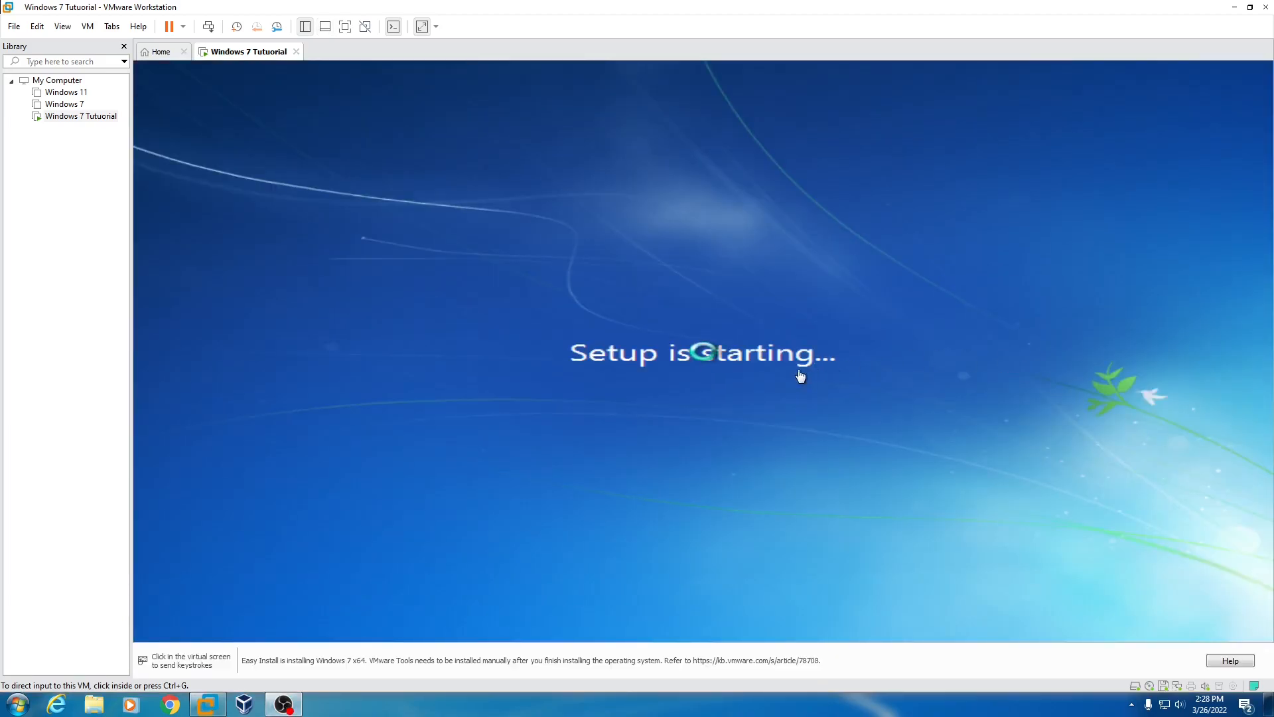
pyautogui.click(741, 371)
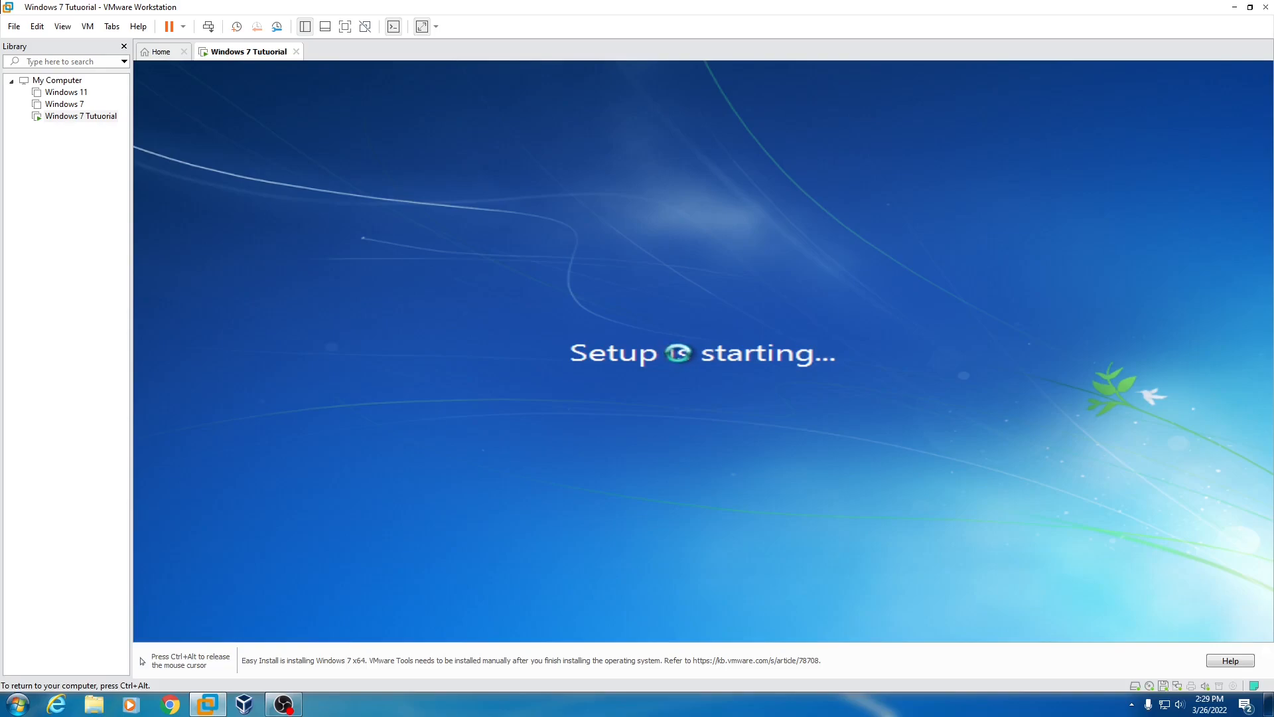
pyautogui.hotkey('ctrl', 'alt')
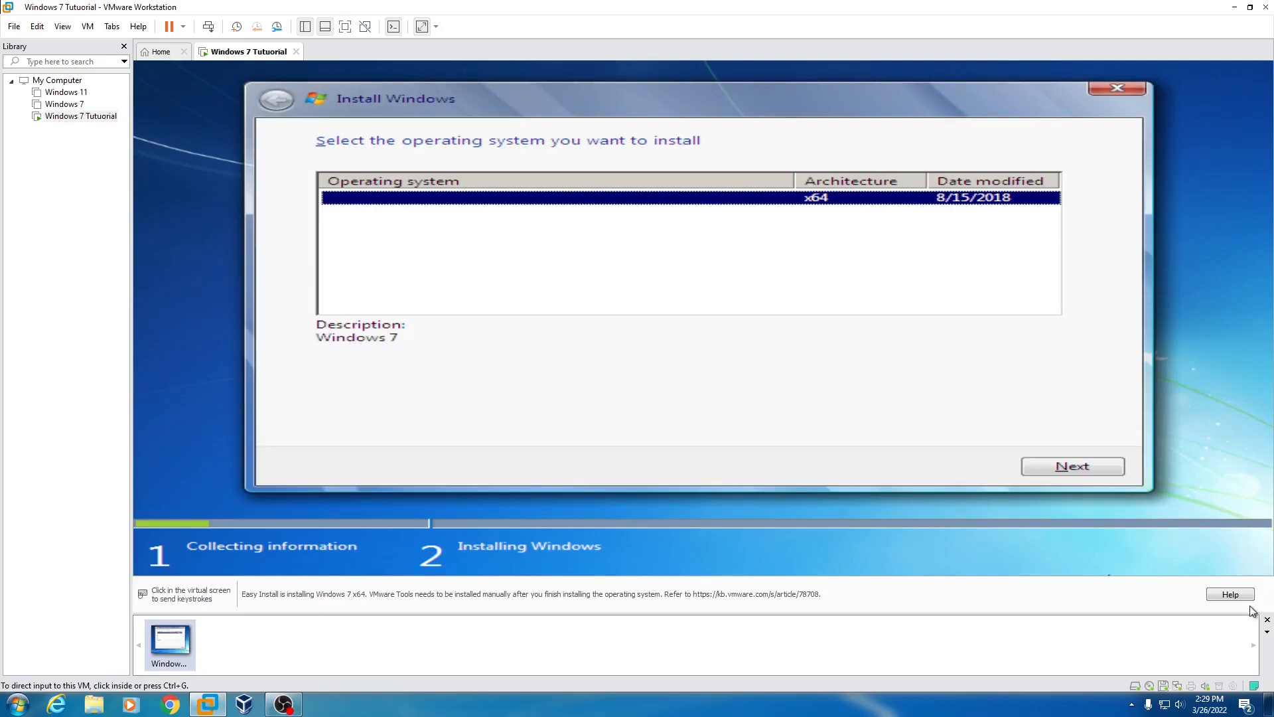
# Step: Hide the thumbnail bar and start installing the listed x64 Windows 7 operating system
pyautogui.click(1268, 620)
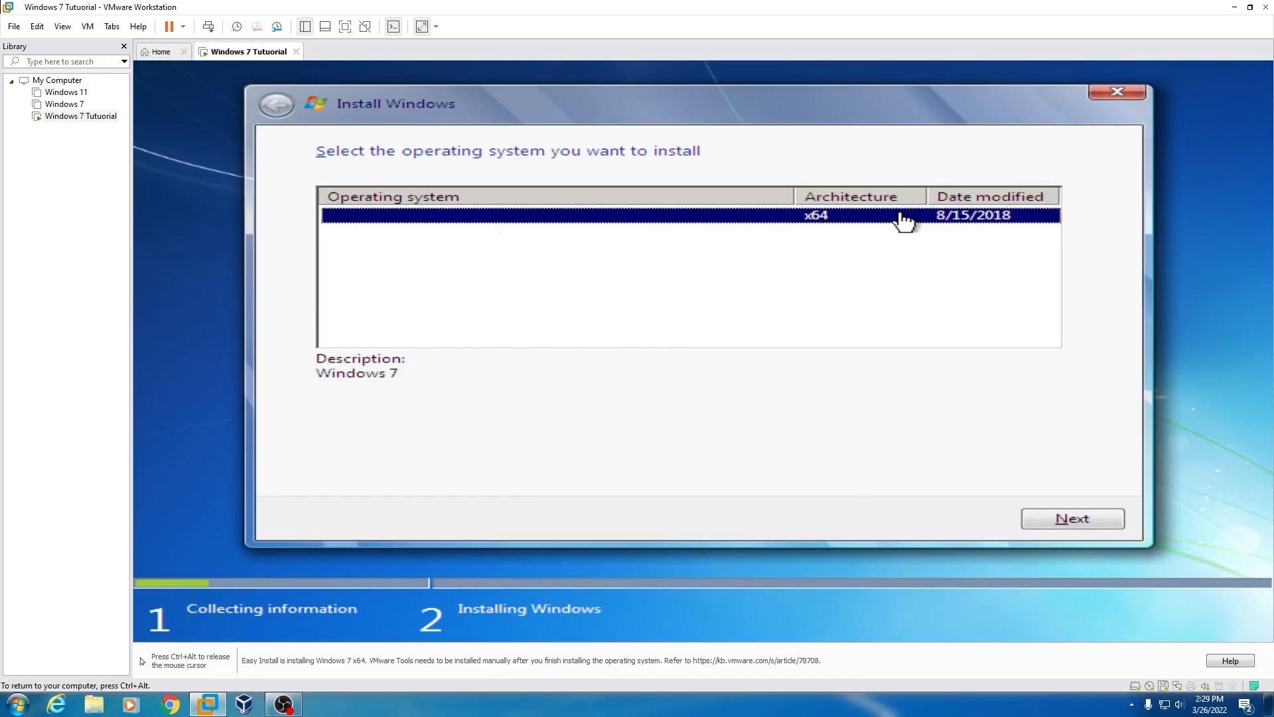
pyautogui.click(1064, 517)
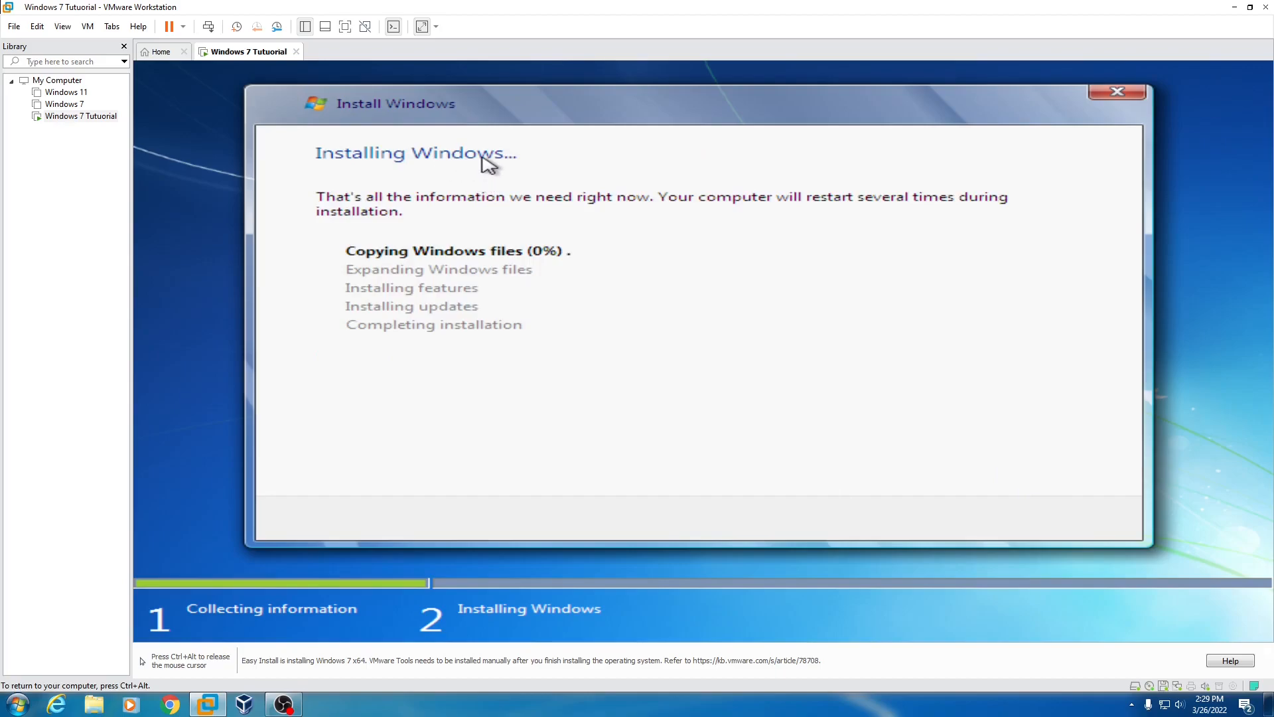
pyautogui.hotkey('ctrl', 'alt')
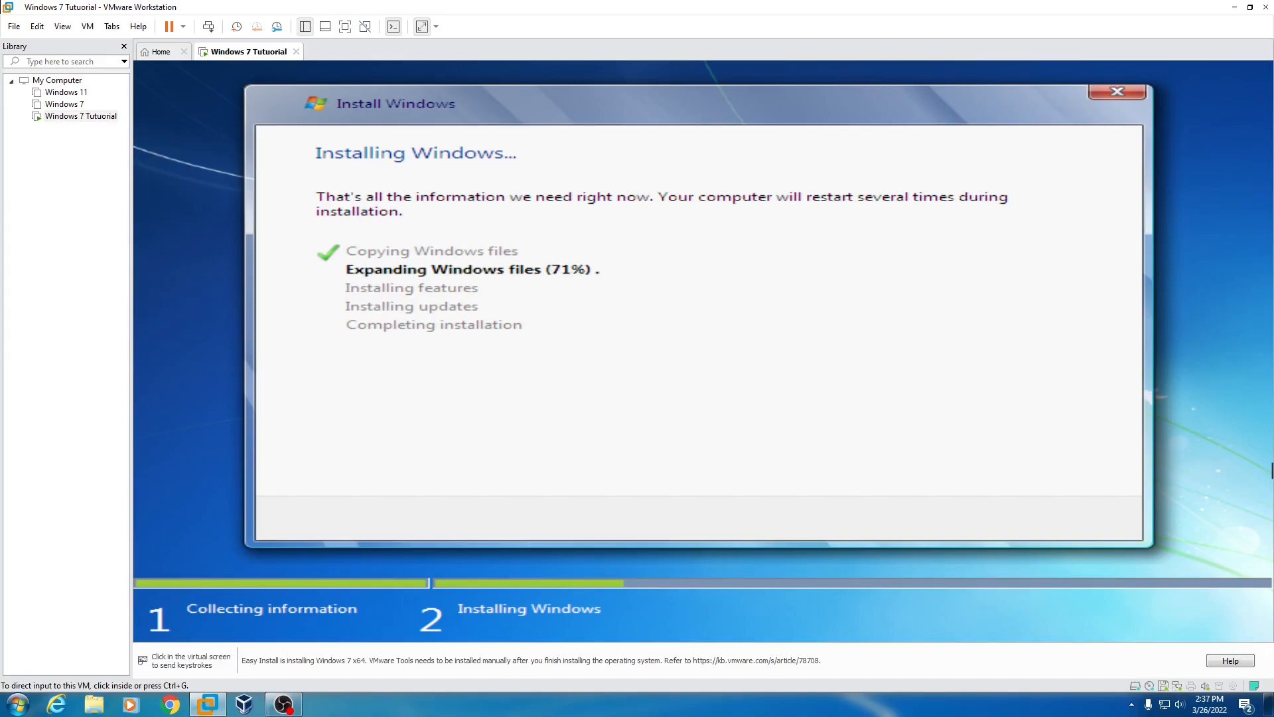
# Step: Restart the virtual machine when Windows setup asks for it so the installation continues
pyautogui.click(676, 485)
pyautogui.click(610, 313)
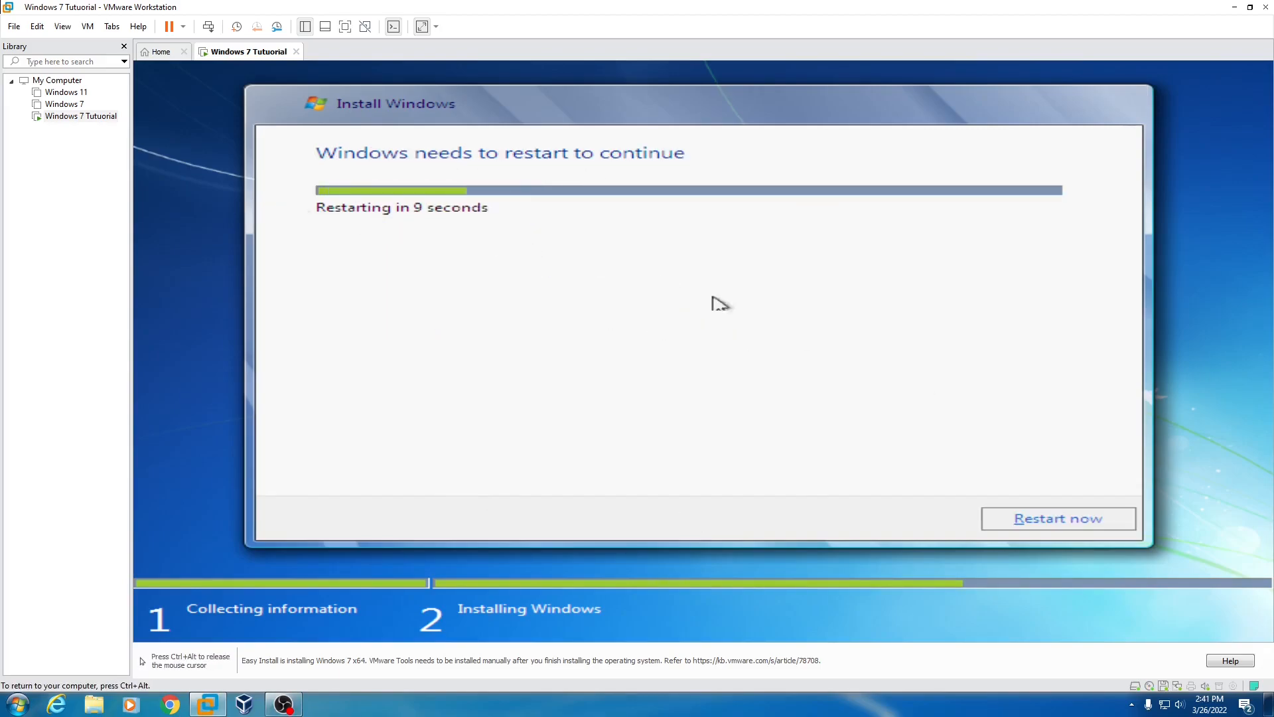
pyautogui.click(1002, 525)
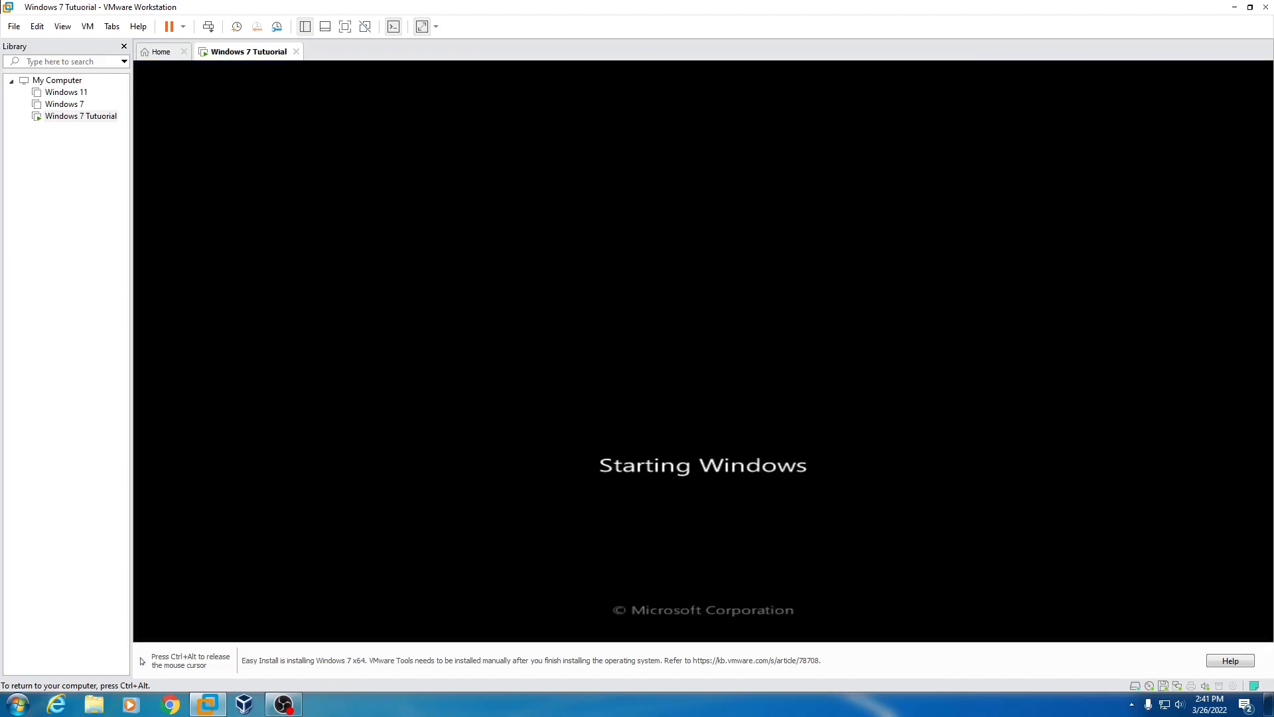
pyautogui.hotkey('ctrl', 'alt')
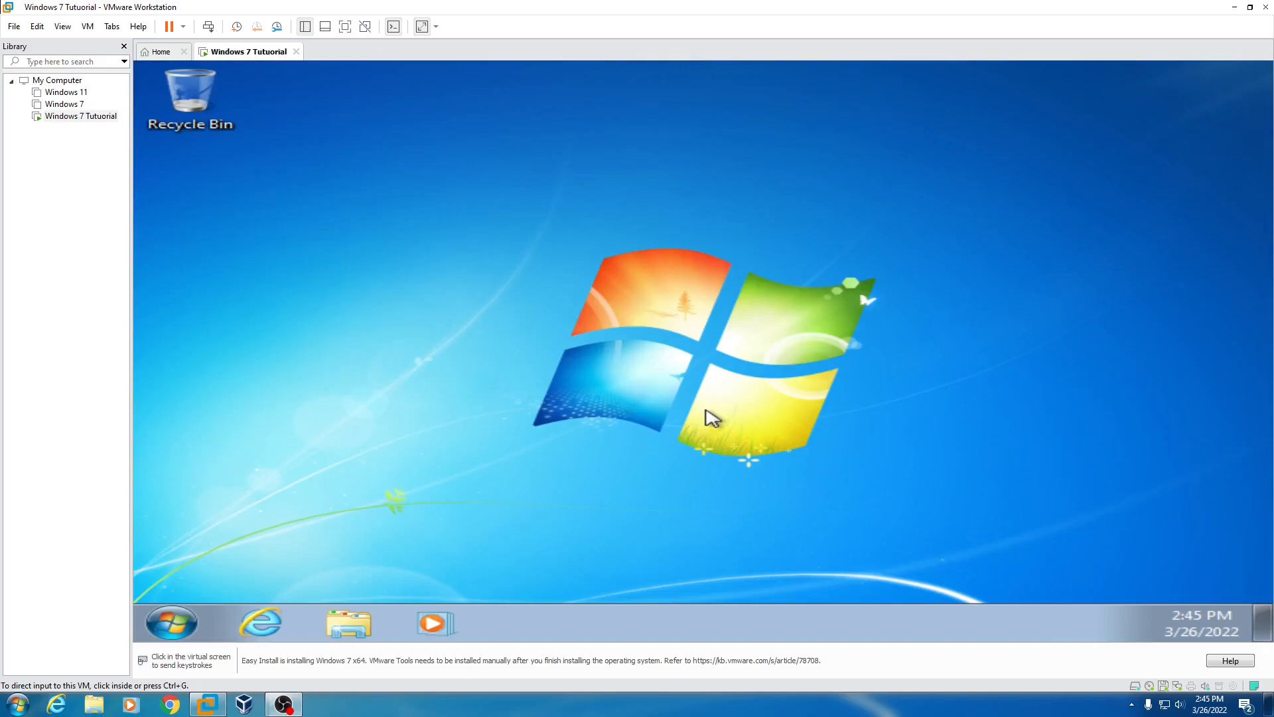
# Step: Set the guest's network location to Home network and create a homegroup sharing pictures, music, videos and printers
pyautogui.click(936, 426)
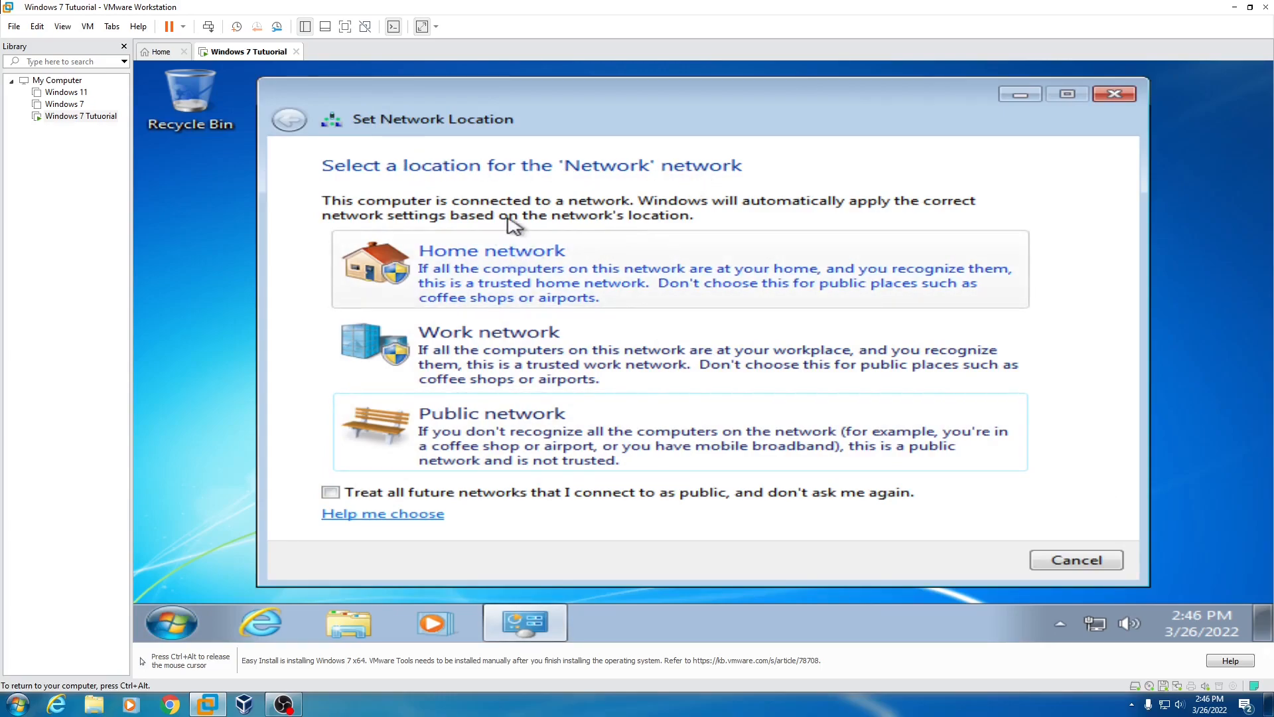
pyautogui.click(483, 264)
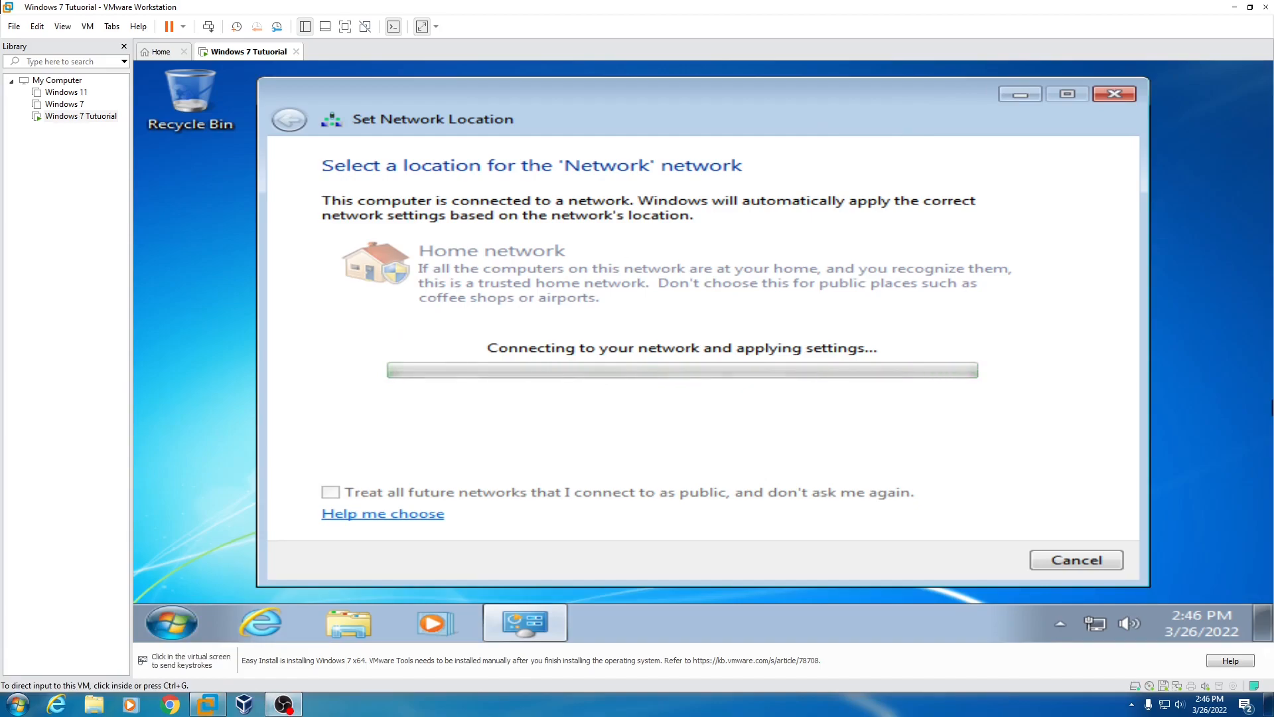
pyautogui.click(756, 432)
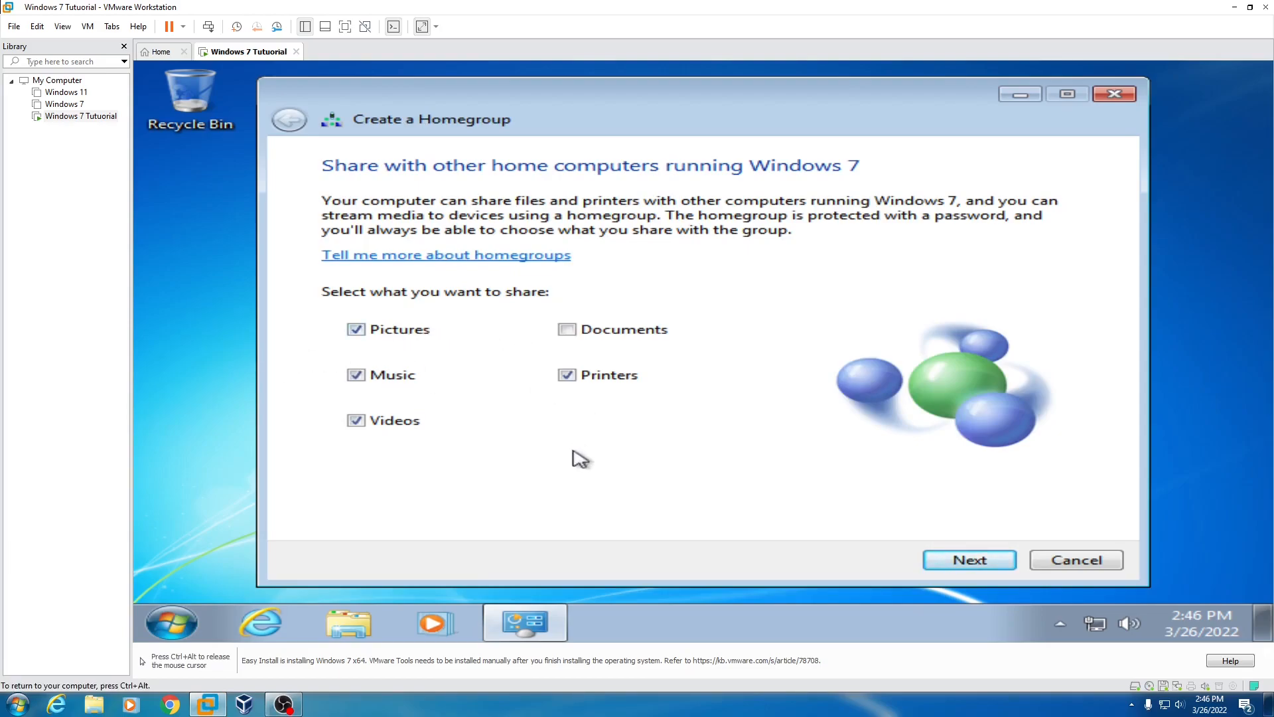
pyautogui.click(959, 559)
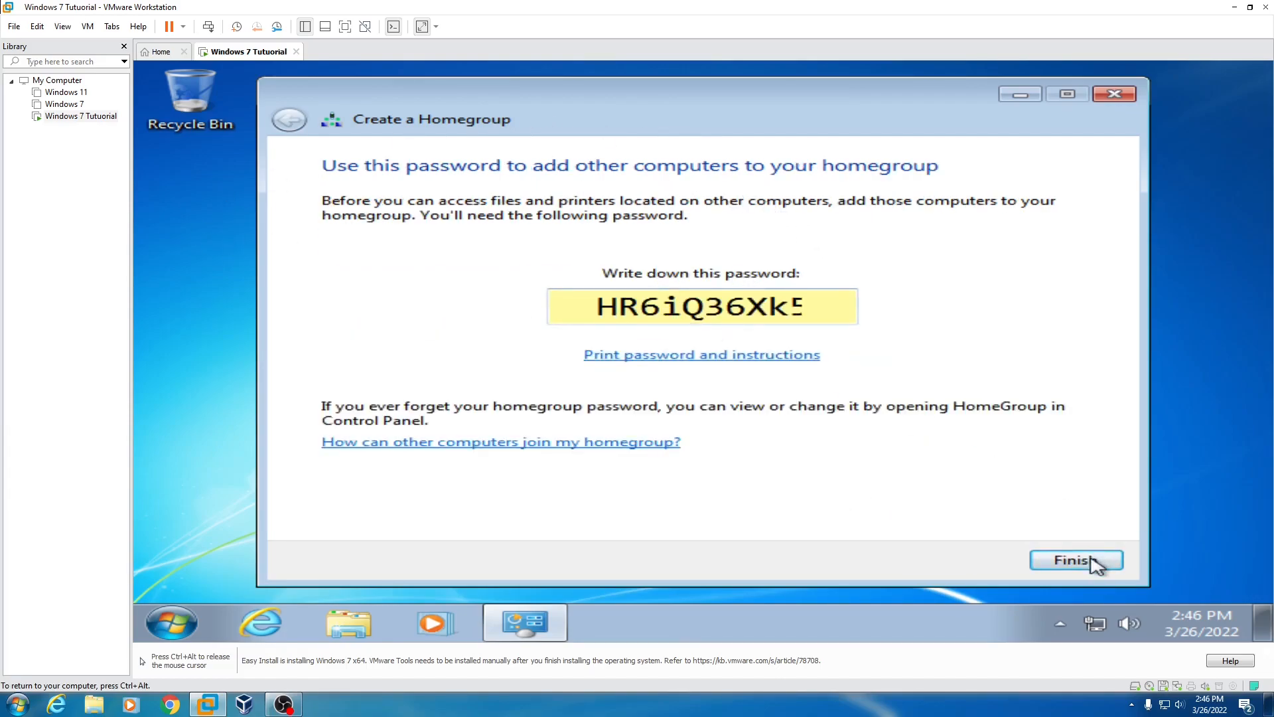
pyautogui.click(1117, 557)
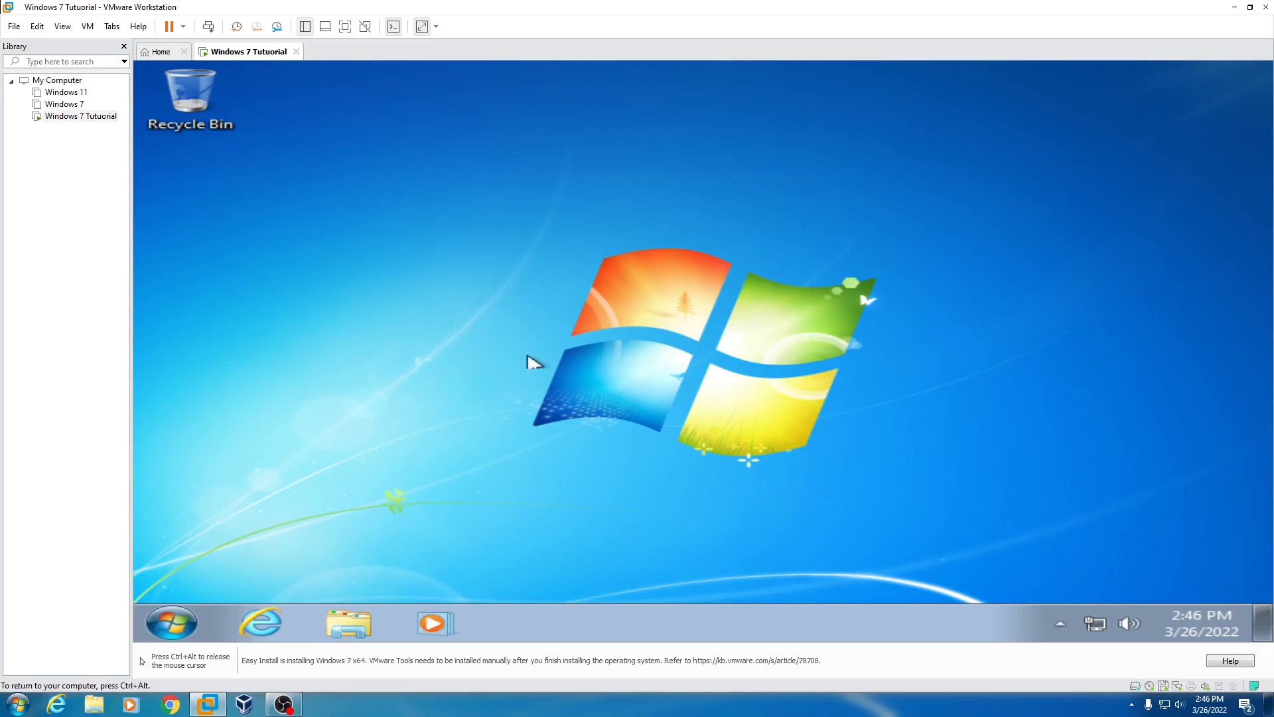
# Step: Look through the guest's Start menu and Libraries window, close them and release the mouse cursor from the guest
pyautogui.click(188, 627)
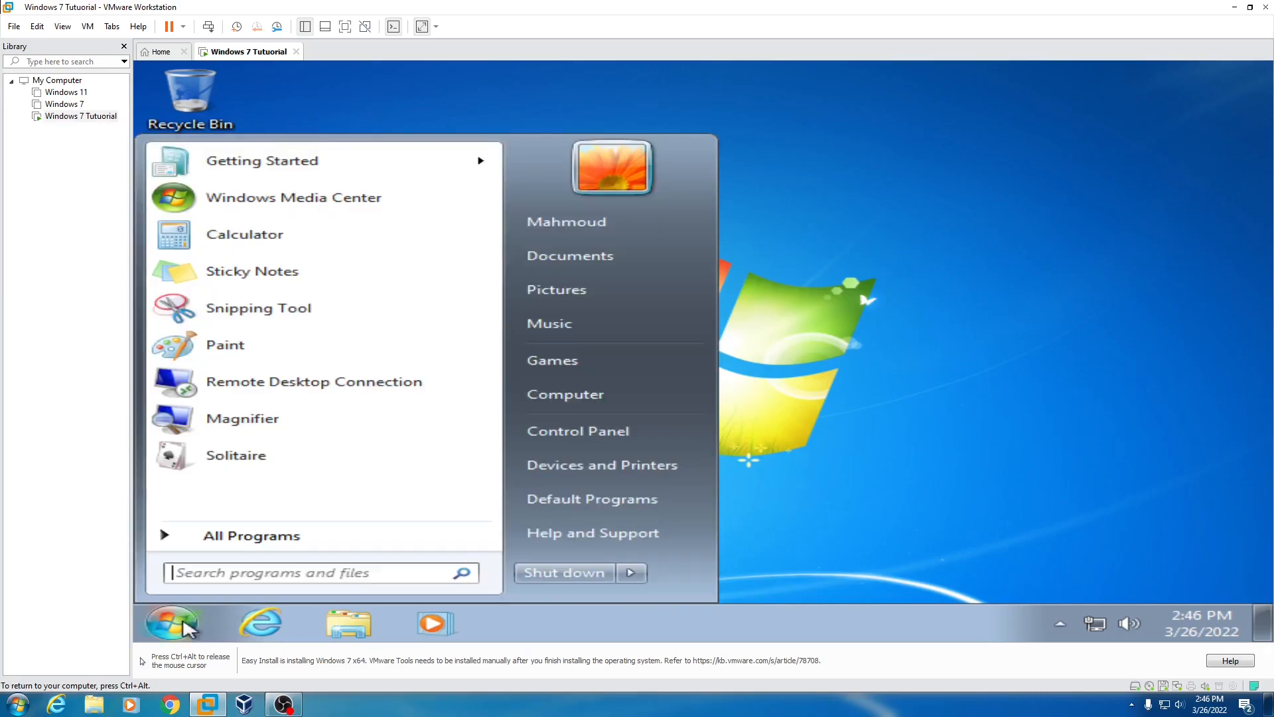
pyautogui.click(205, 623)
pyautogui.click(349, 624)
pyautogui.moveTo(531, 93); pyautogui.dragTo(578, 63)
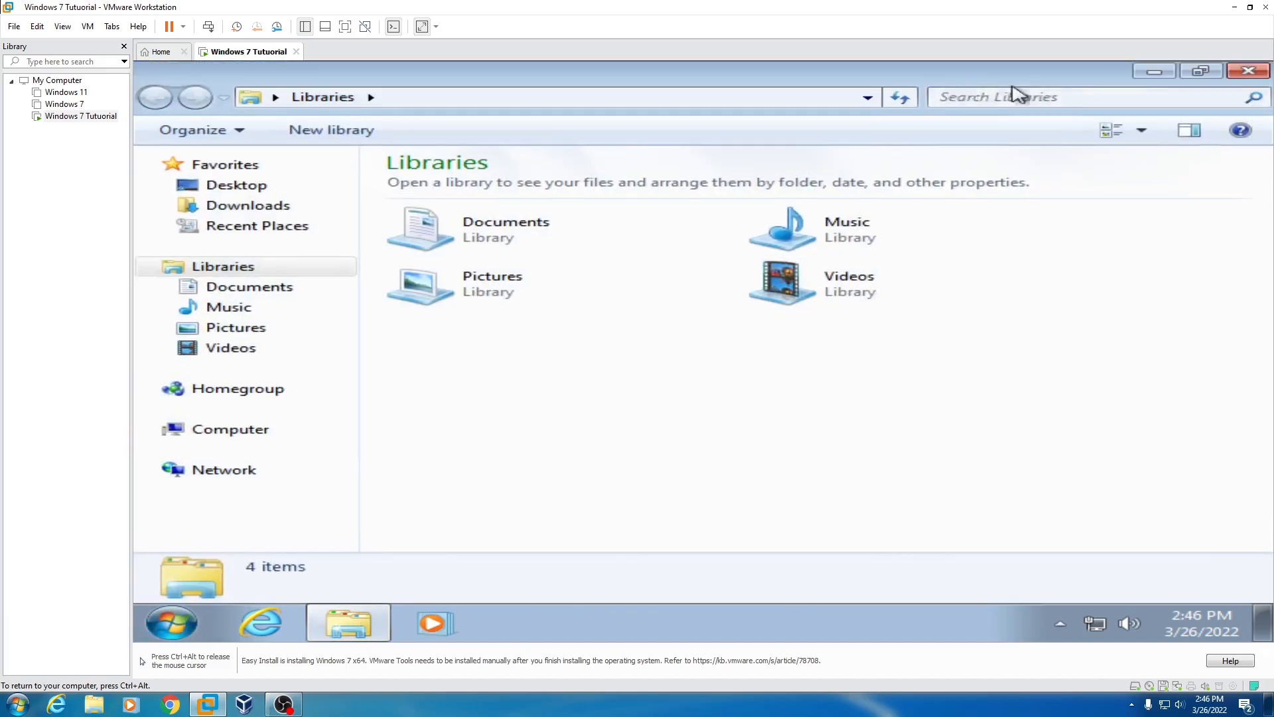
pyautogui.click(1252, 68)
pyautogui.hotkey('ctrl', 'alt')
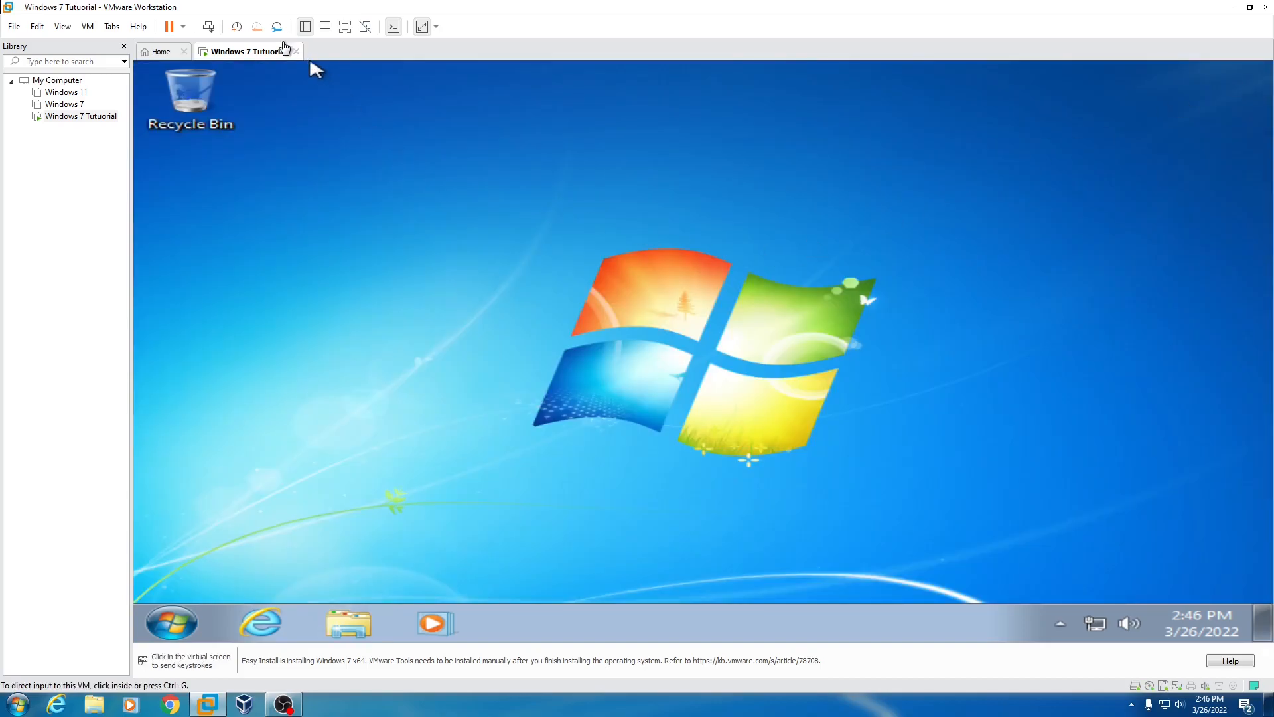
# Step: Check whether the VMware Tools installation is available for the running virtual machine
pyautogui.click(92, 25)
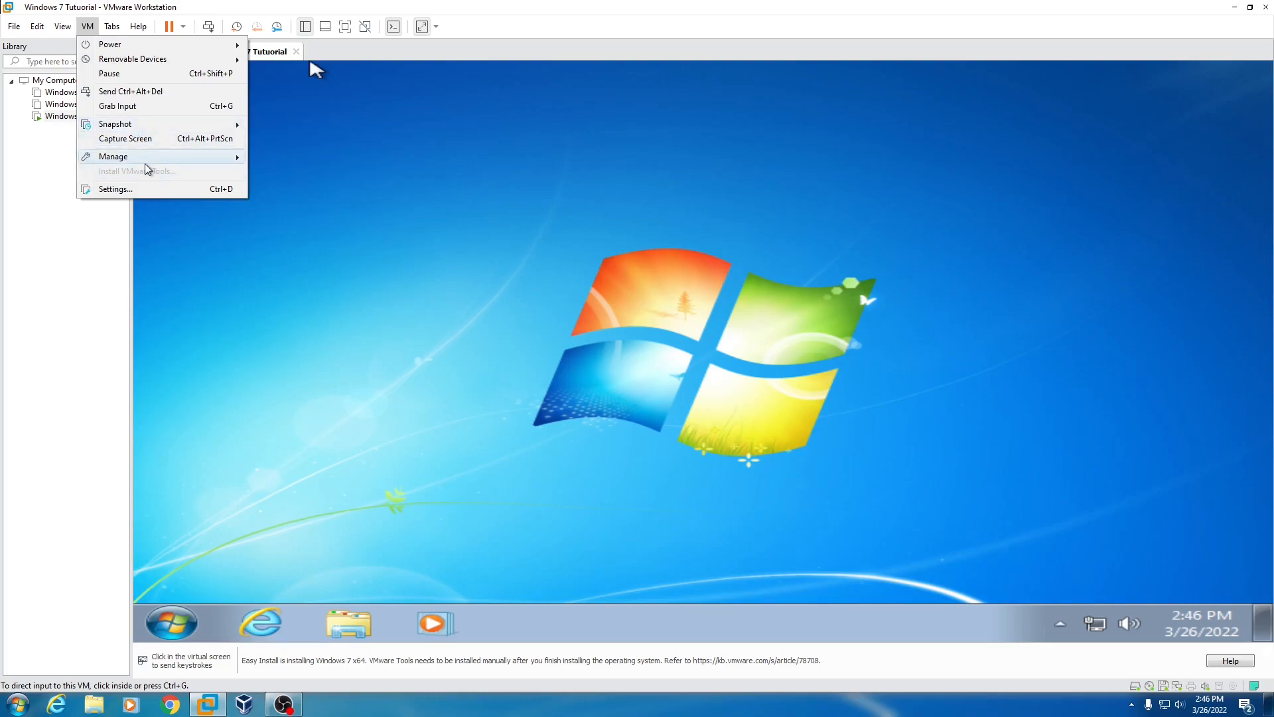
pyautogui.click(87, 27)
pyautogui.click(87, 27)
pyautogui.click(91, 28)
pyautogui.click(92, 28)
pyautogui.click(409, 196)
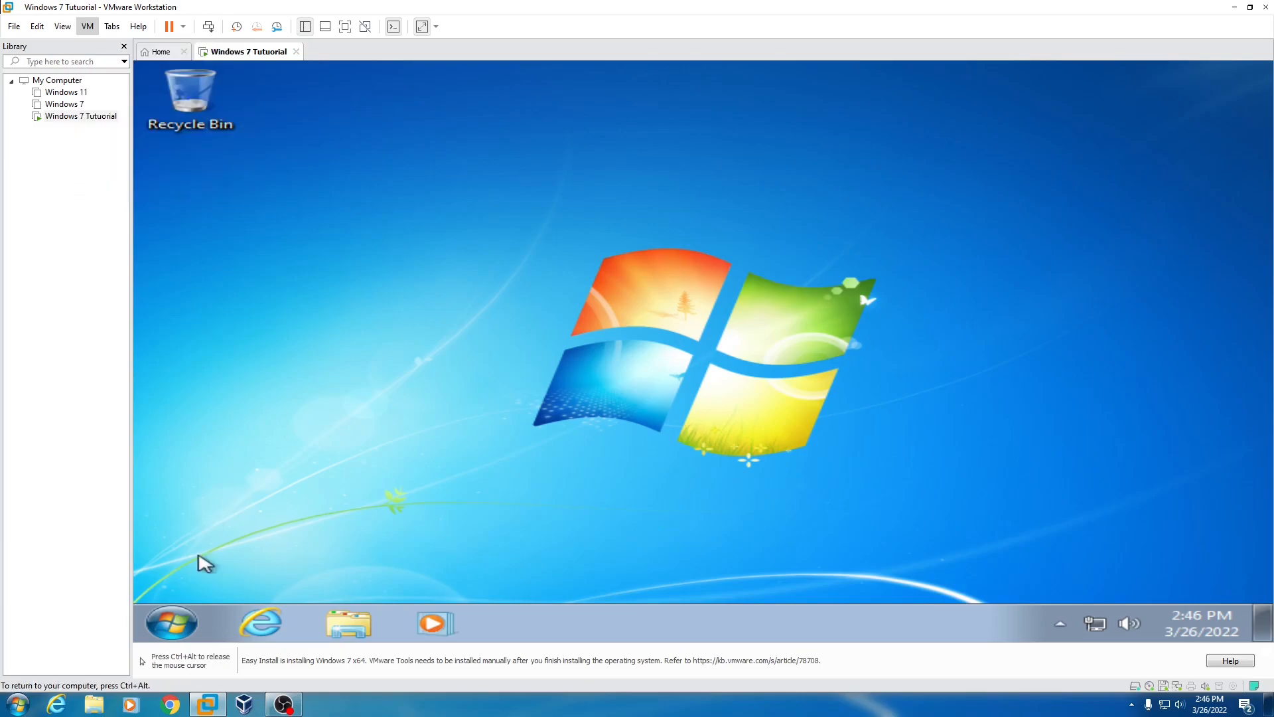
# Step: Shut down the guest and remove the floppy drive from the virtual machine's hardware
pyautogui.click(171, 622)
pyautogui.click(531, 578)
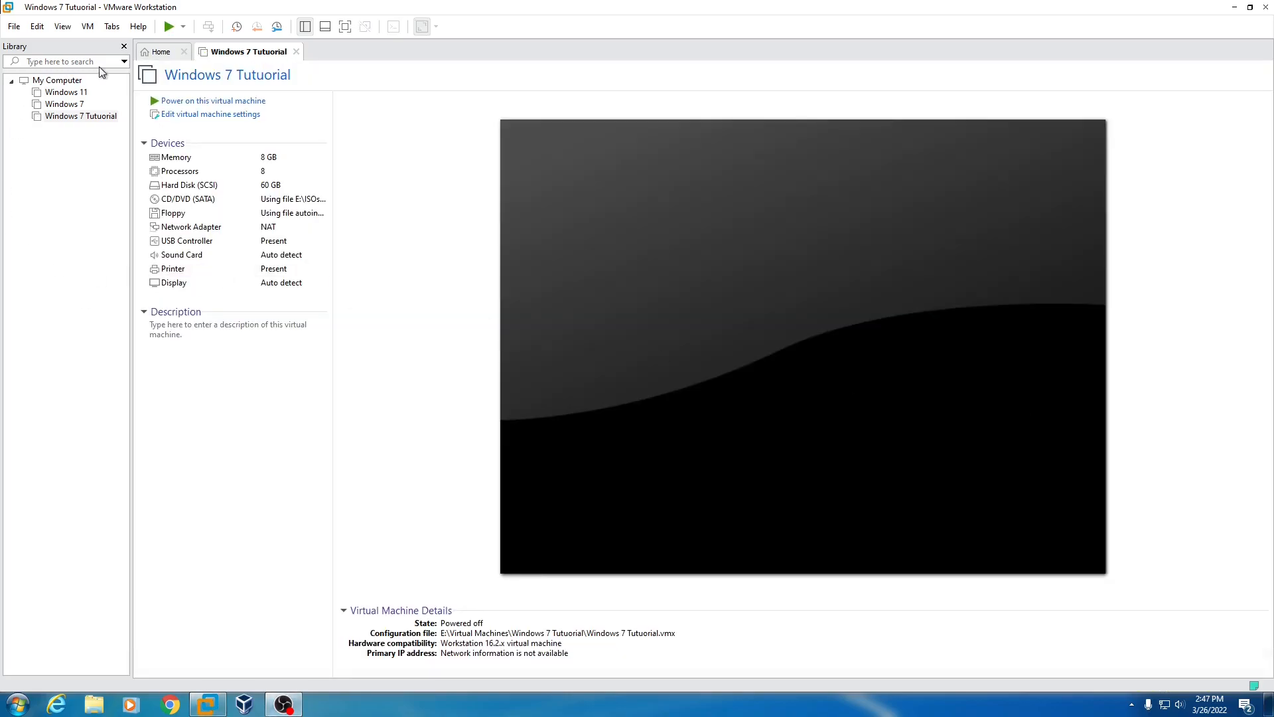
pyautogui.click(209, 115)
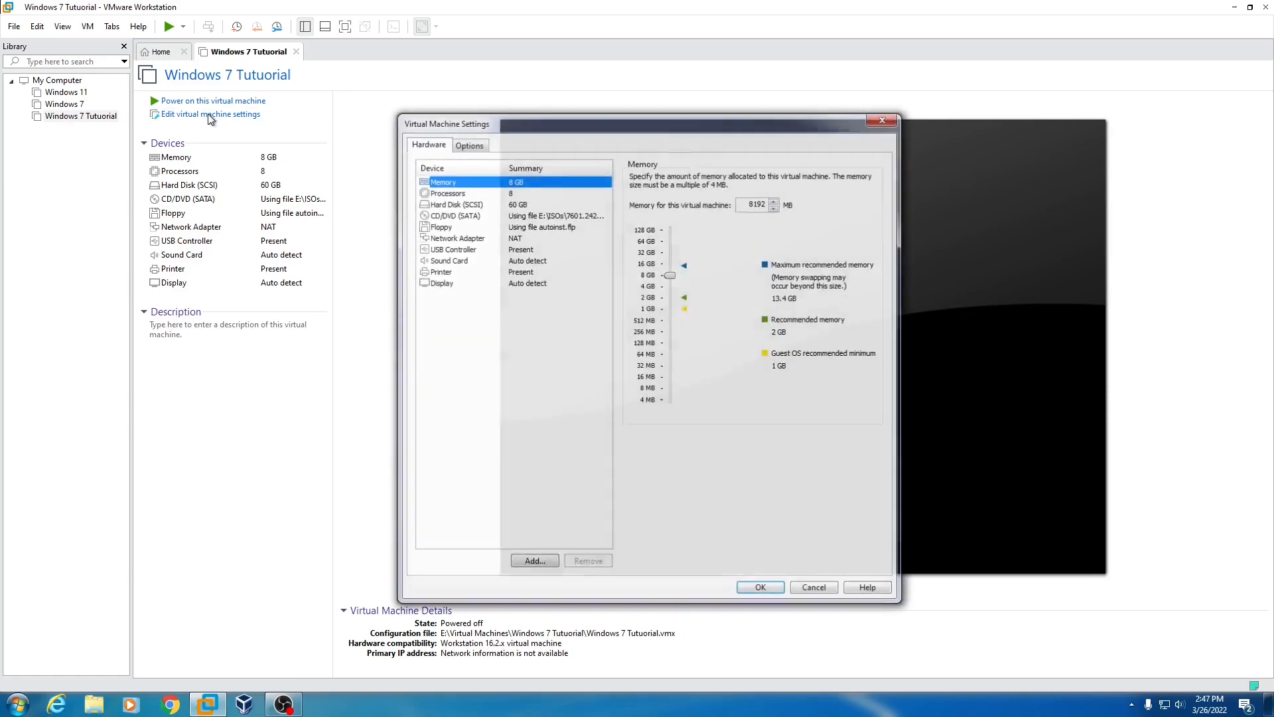
pyautogui.click(444, 228)
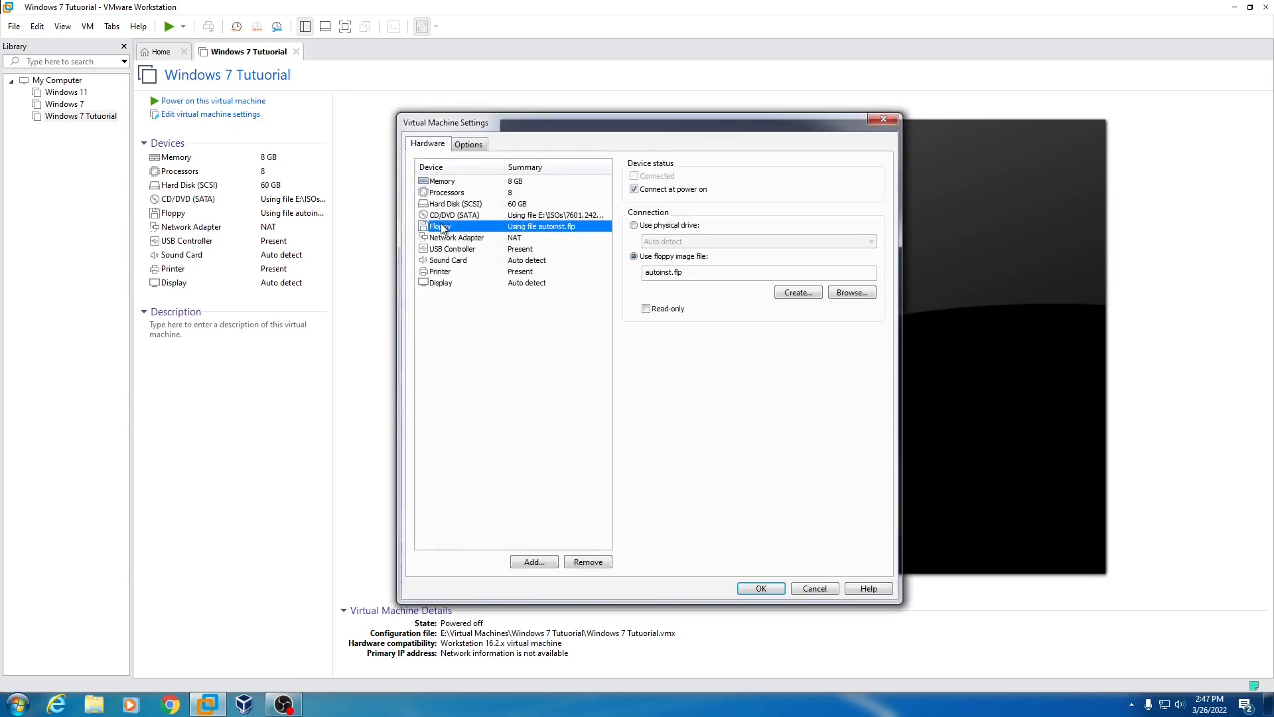
pyautogui.click(588, 562)
pyautogui.click(762, 589)
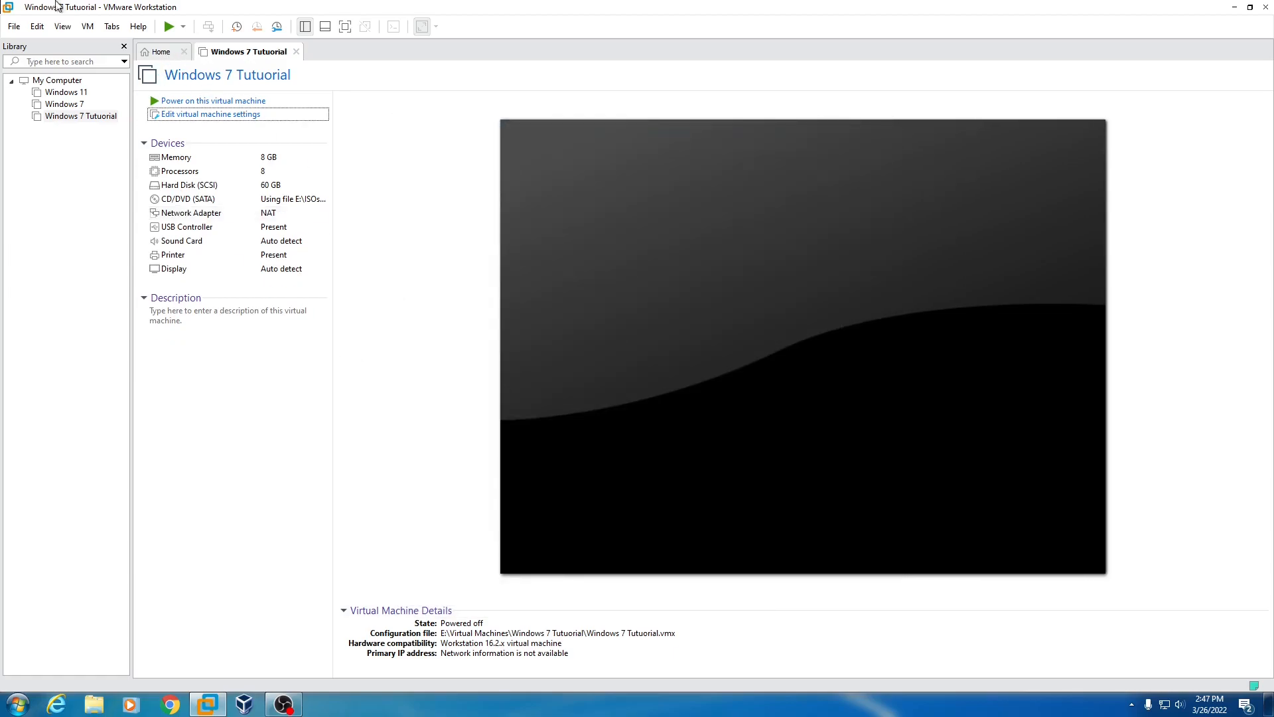
# Step: Power on the Windows 7 virtual machine and start the VMware Tools installation for it
pyautogui.click(219, 100)
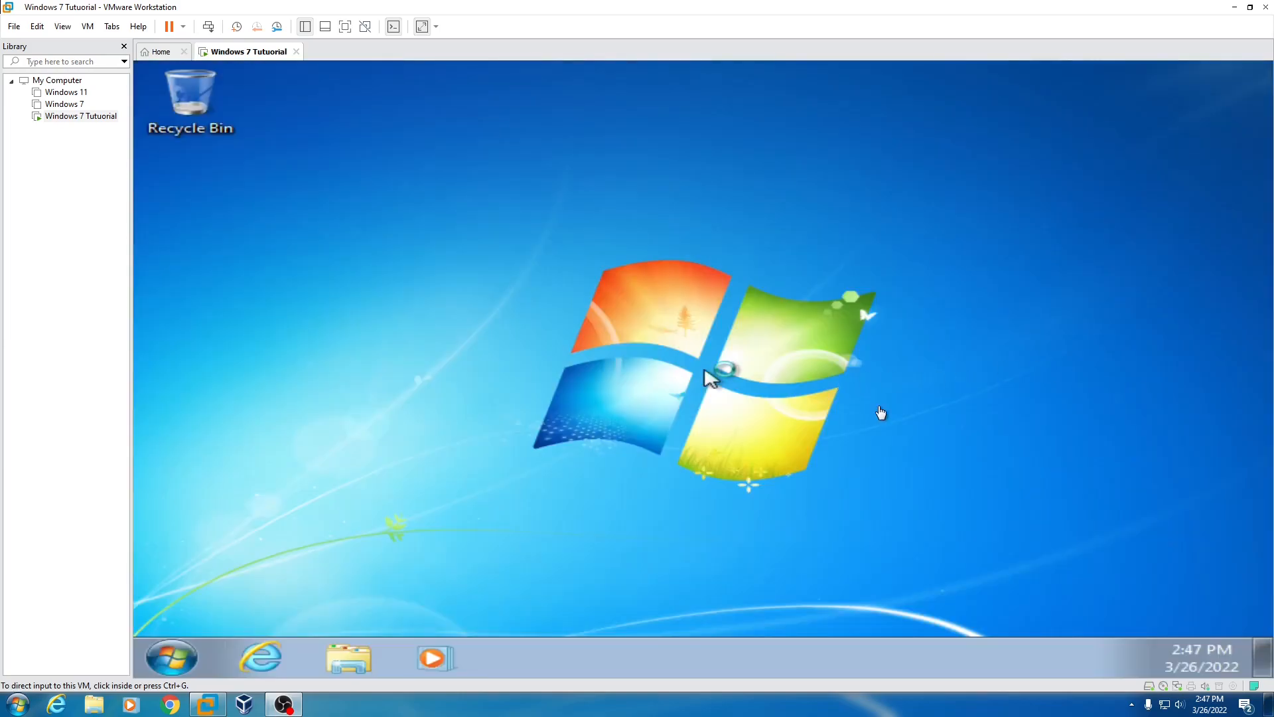
pyautogui.click(968, 434)
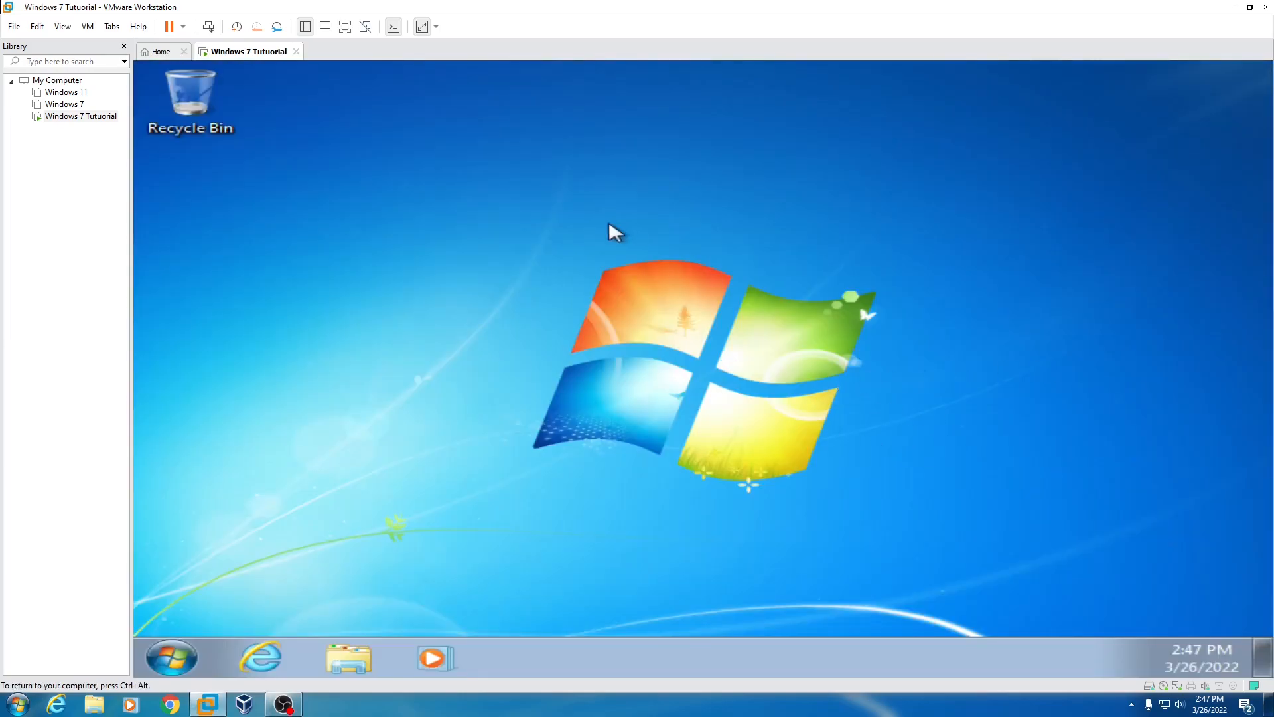
pyautogui.click(87, 27)
pyautogui.click(113, 172)
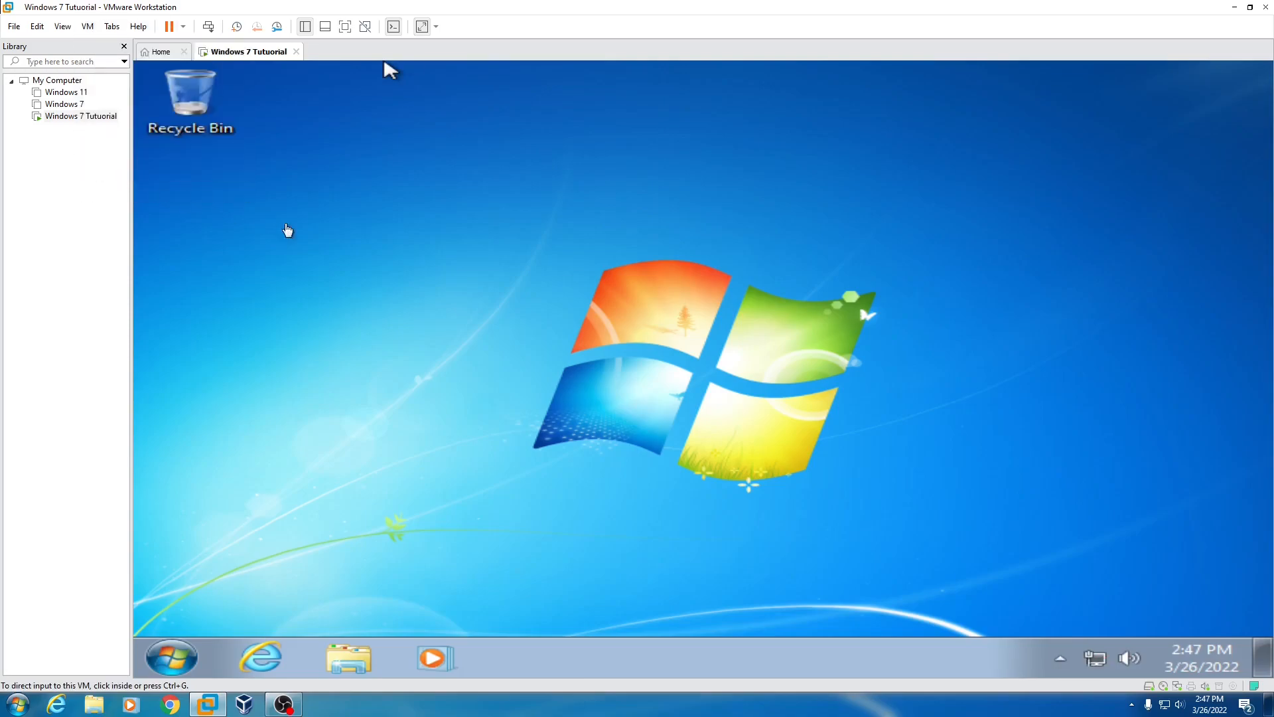
pyautogui.click(644, 348)
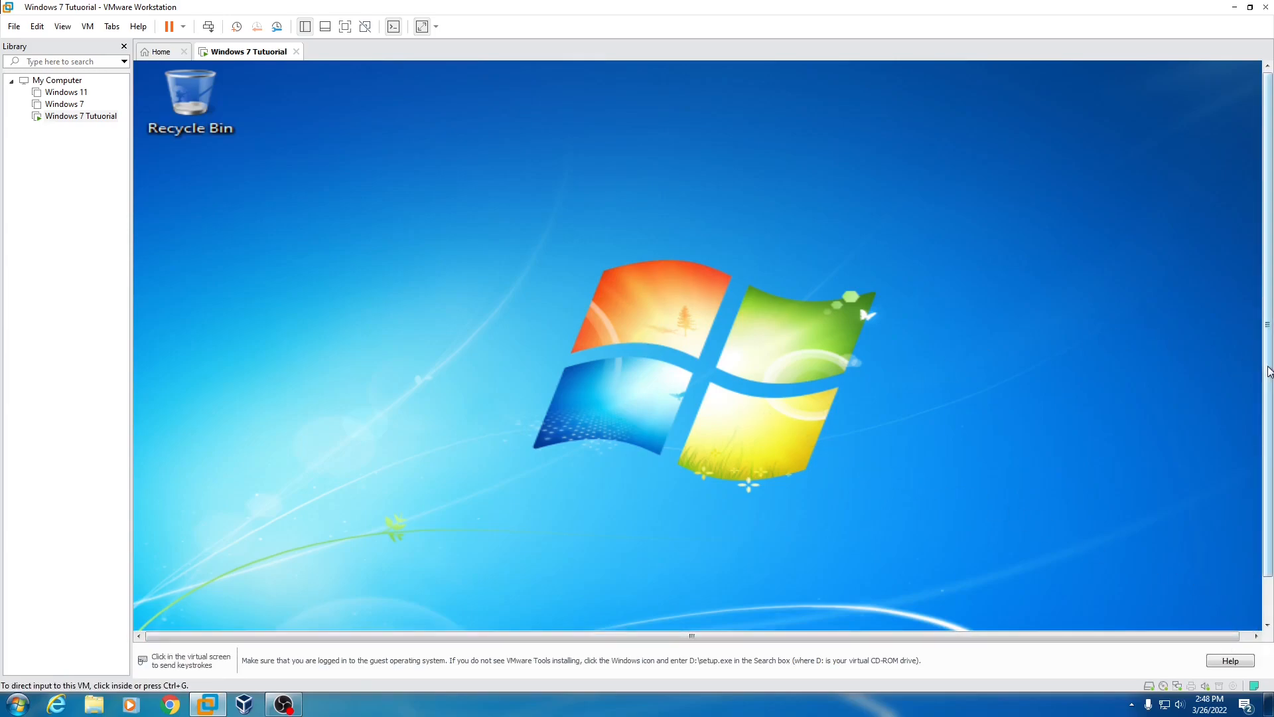
# Step: Turn off display stretching, run the VMware Tools setup from the guest's DVD drive D: and dismiss the AutoPlay window
pyautogui.click(354, 612)
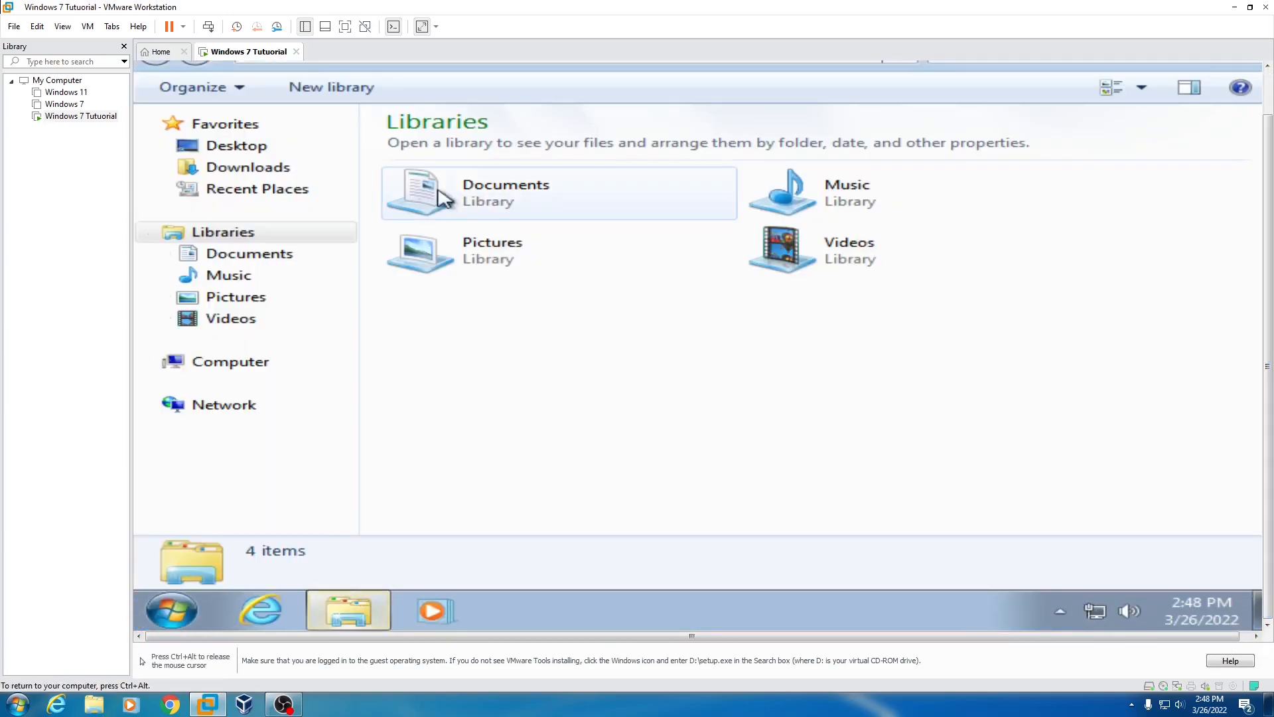
pyautogui.click(261, 362)
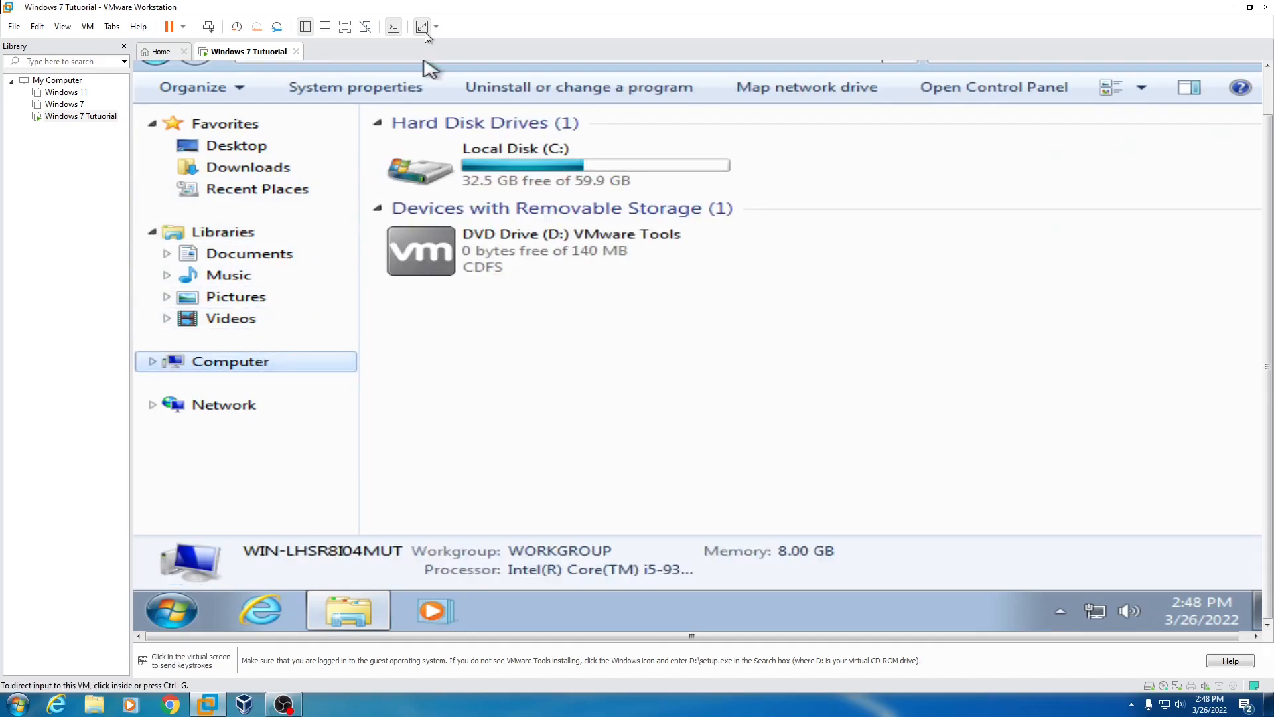
pyautogui.click(423, 28)
pyautogui.click(572, 181)
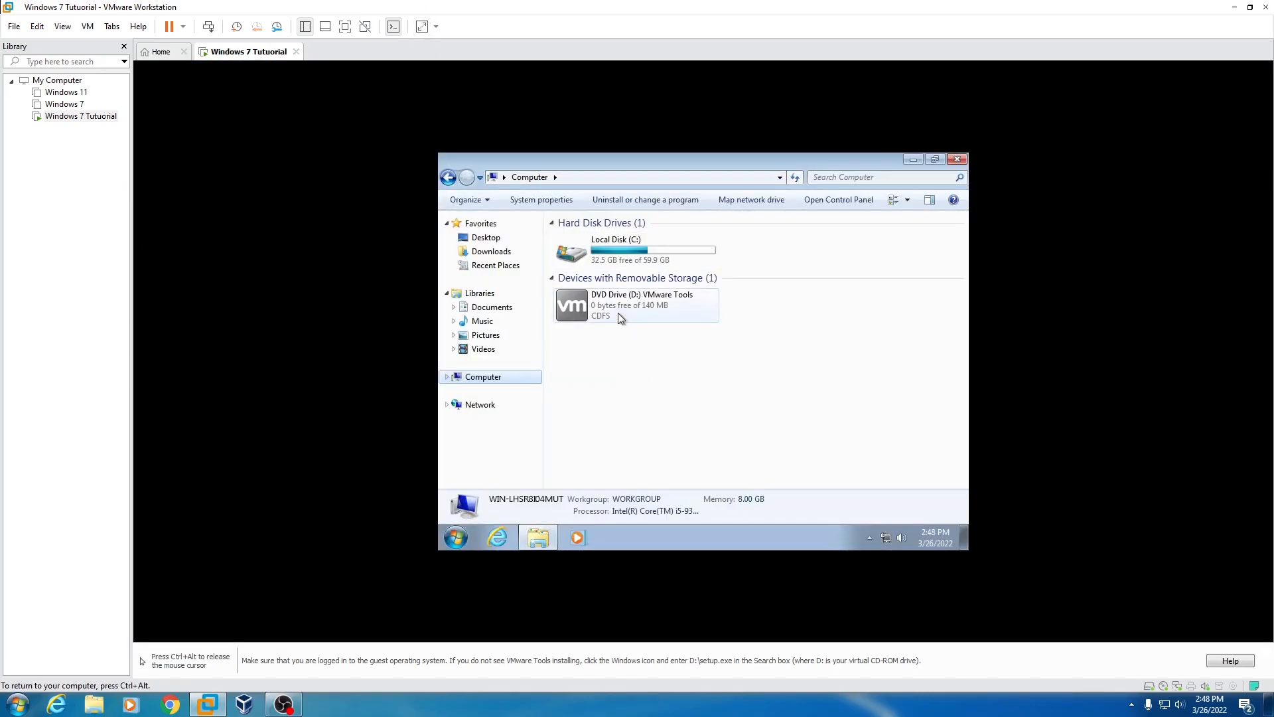
pyautogui.click(646, 307)
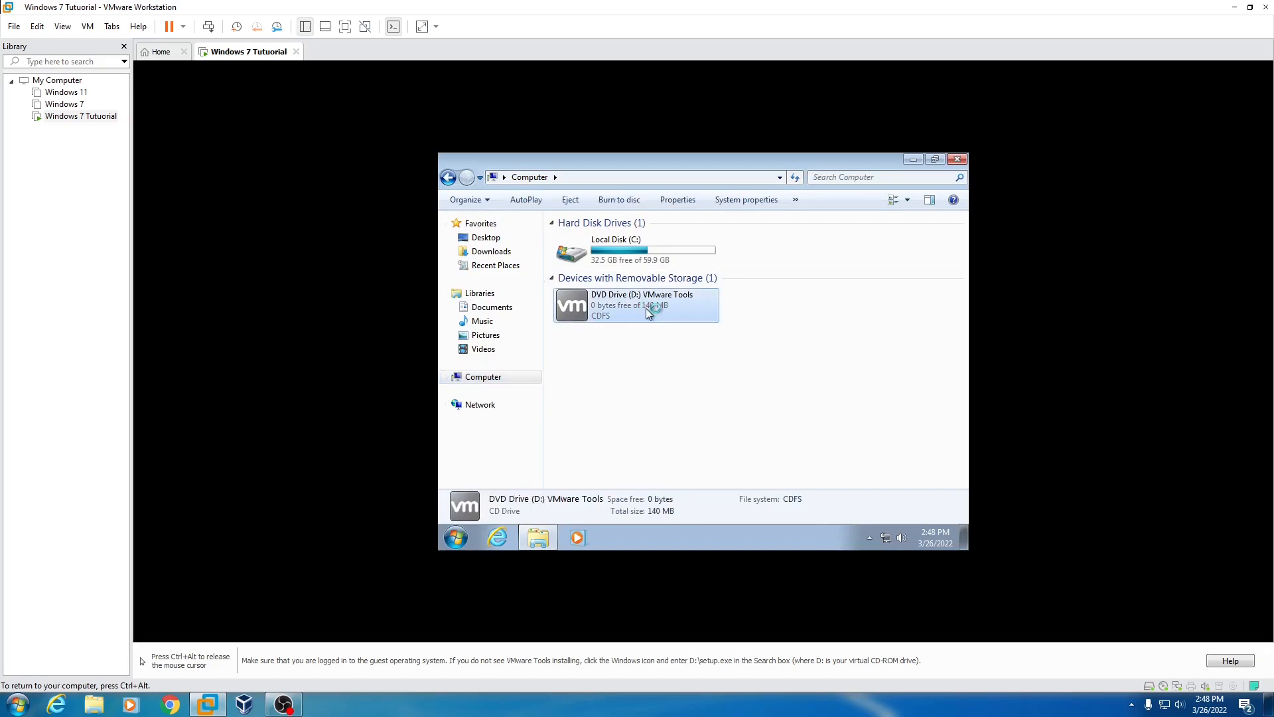
pyautogui.click(761, 377)
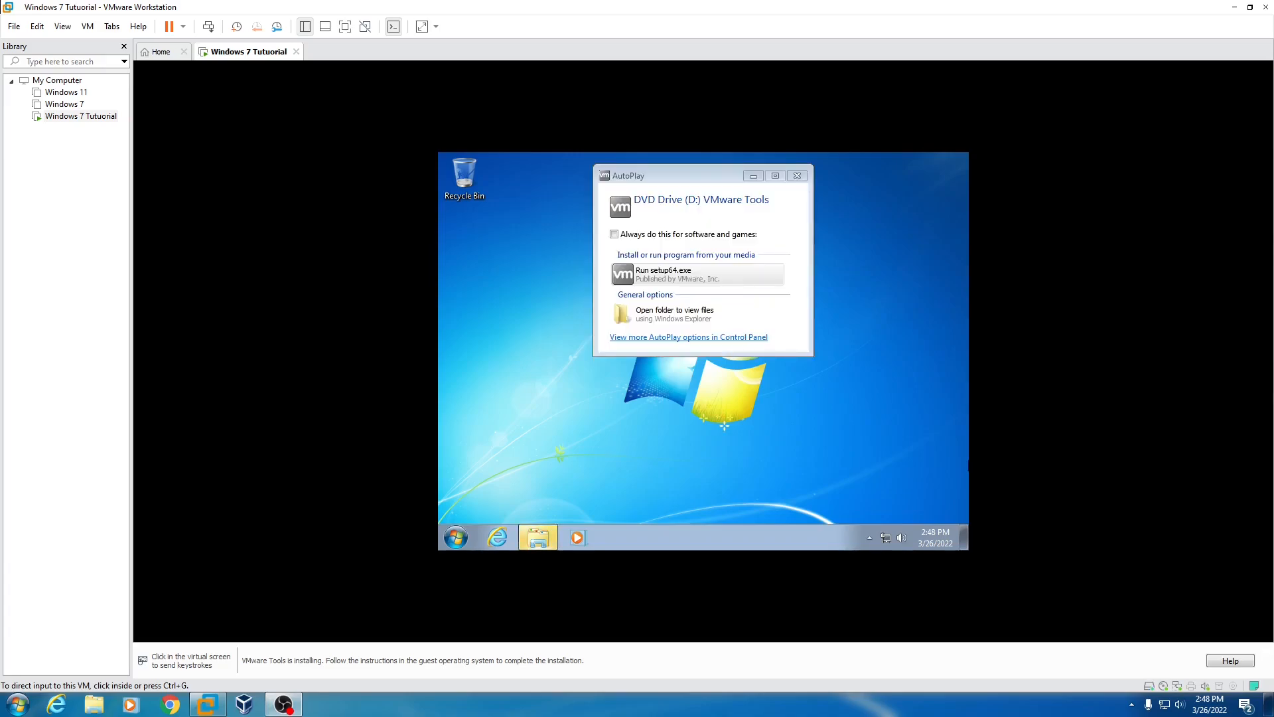
pyautogui.click(904, 287)
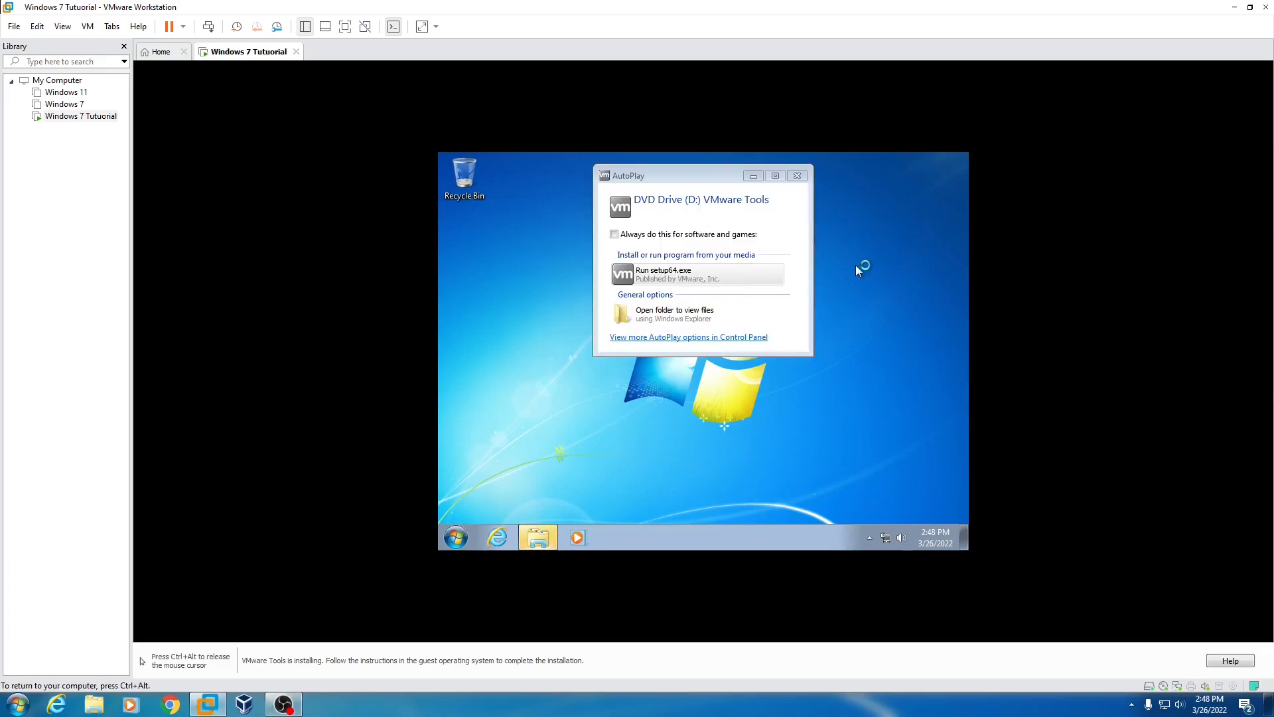
pyautogui.click(716, 181)
pyautogui.click(798, 176)
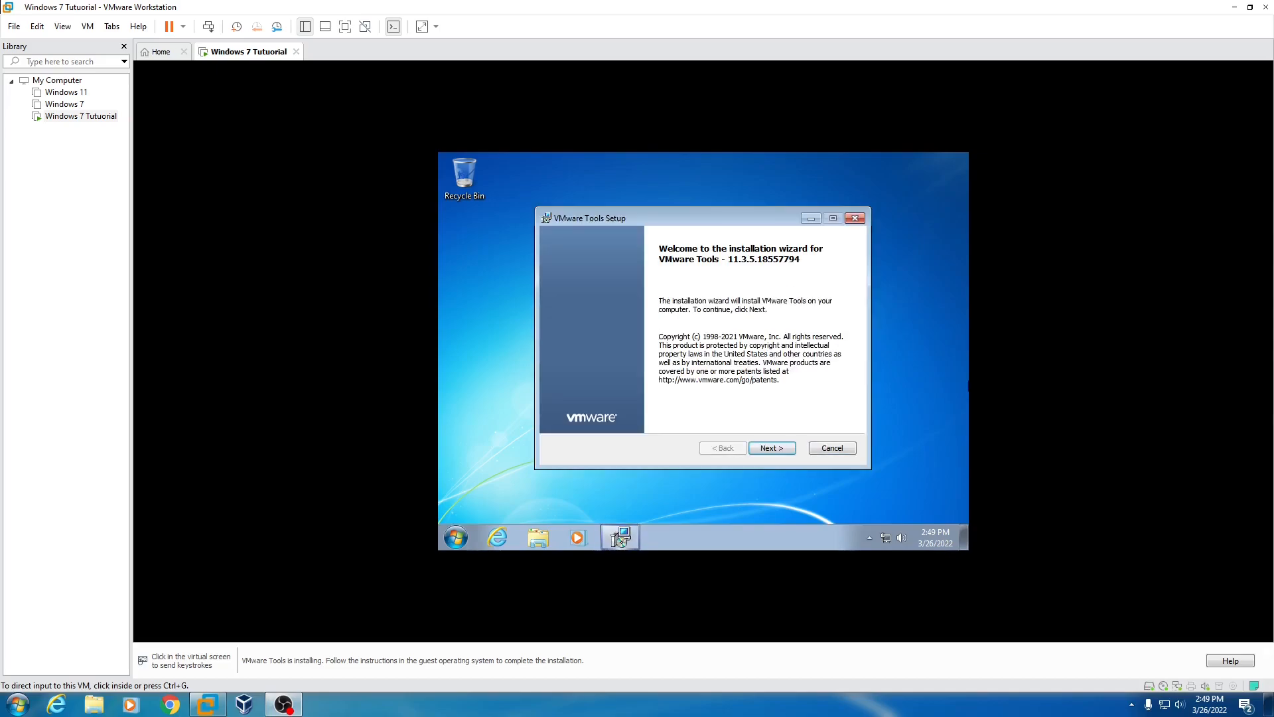
# Step: Install VMware Tools with the Complete setup type, dismiss the restart notification and finish the wizard
pyautogui.click(871, 438)
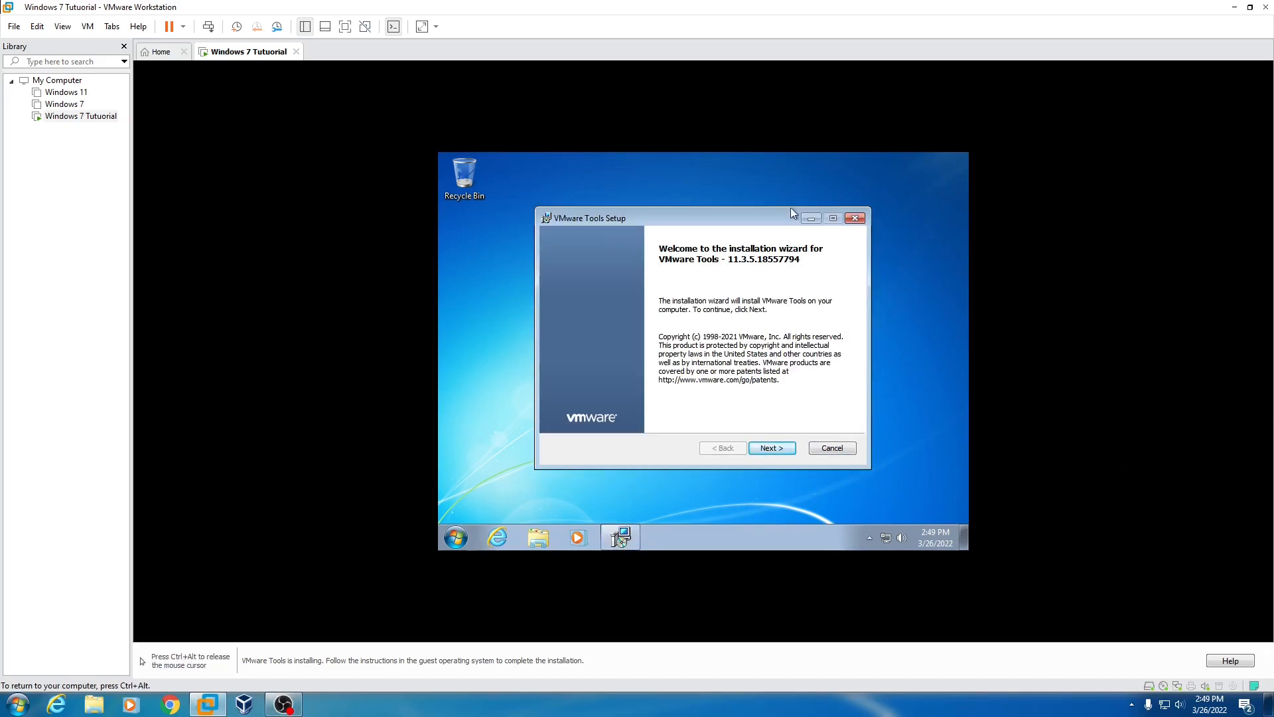
pyautogui.click(774, 448)
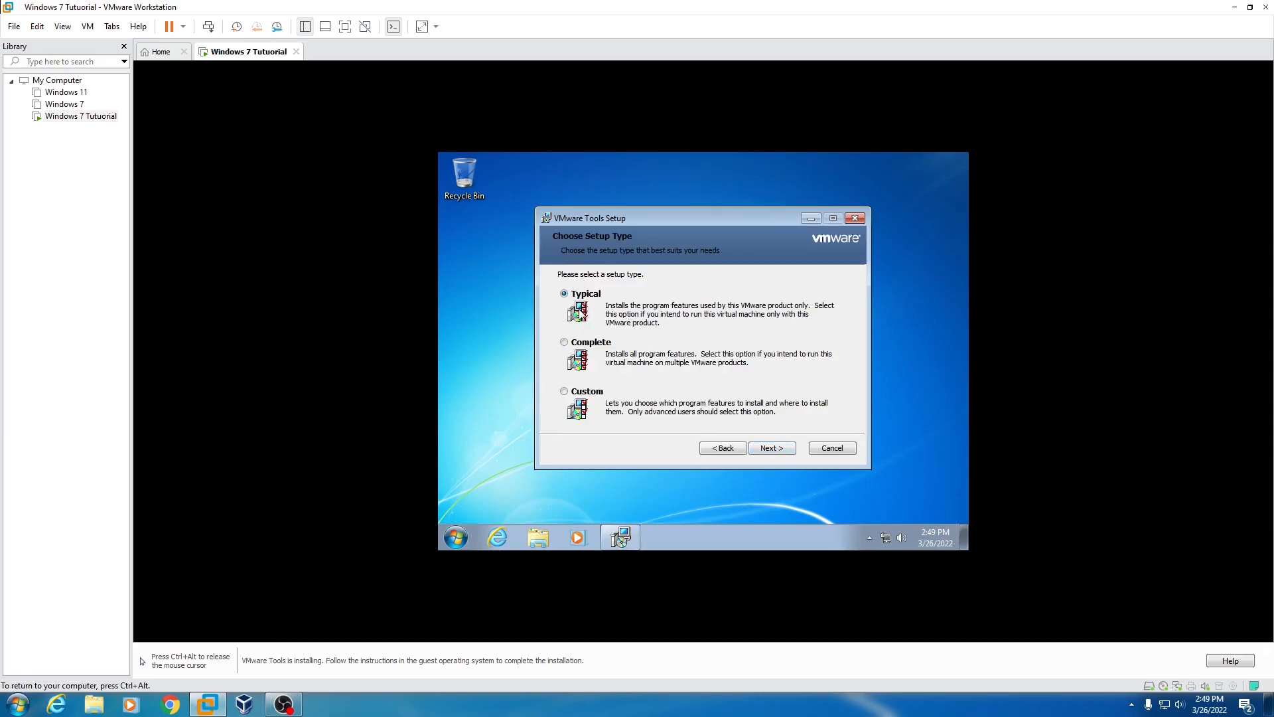
pyautogui.click(564, 342)
pyautogui.click(773, 448)
pyautogui.click(762, 448)
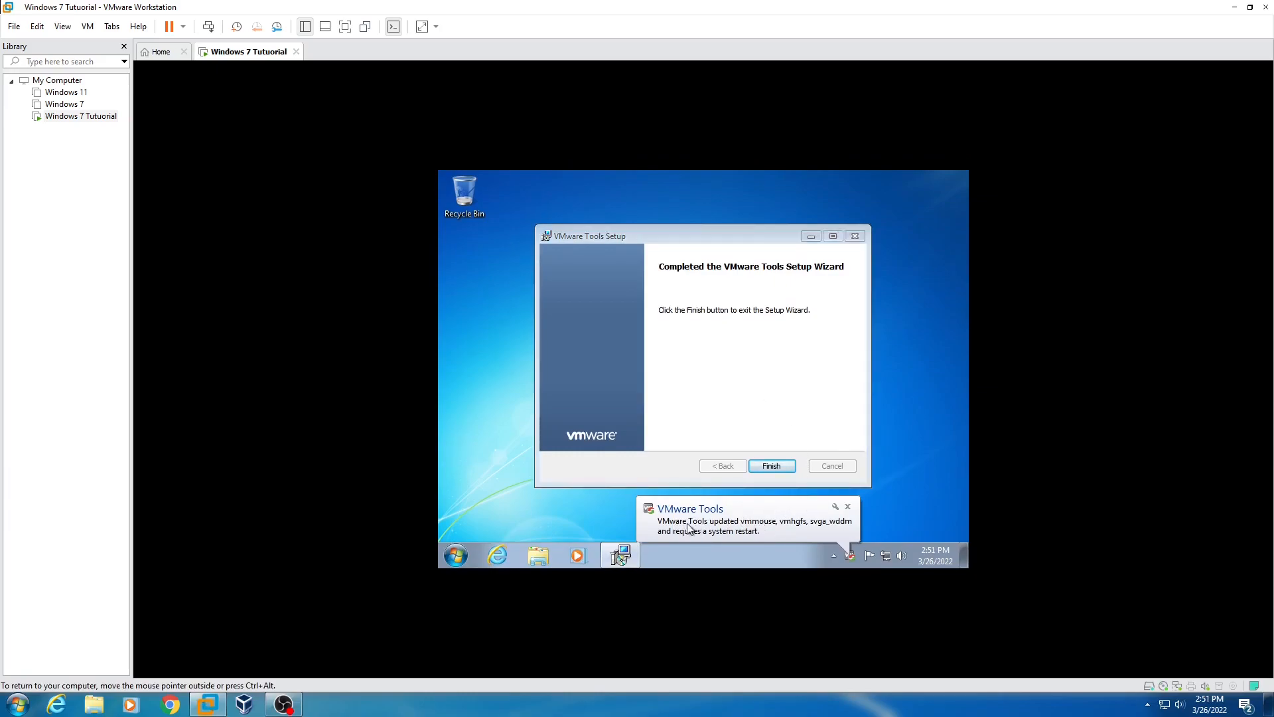
pyautogui.click(848, 506)
pyautogui.click(771, 465)
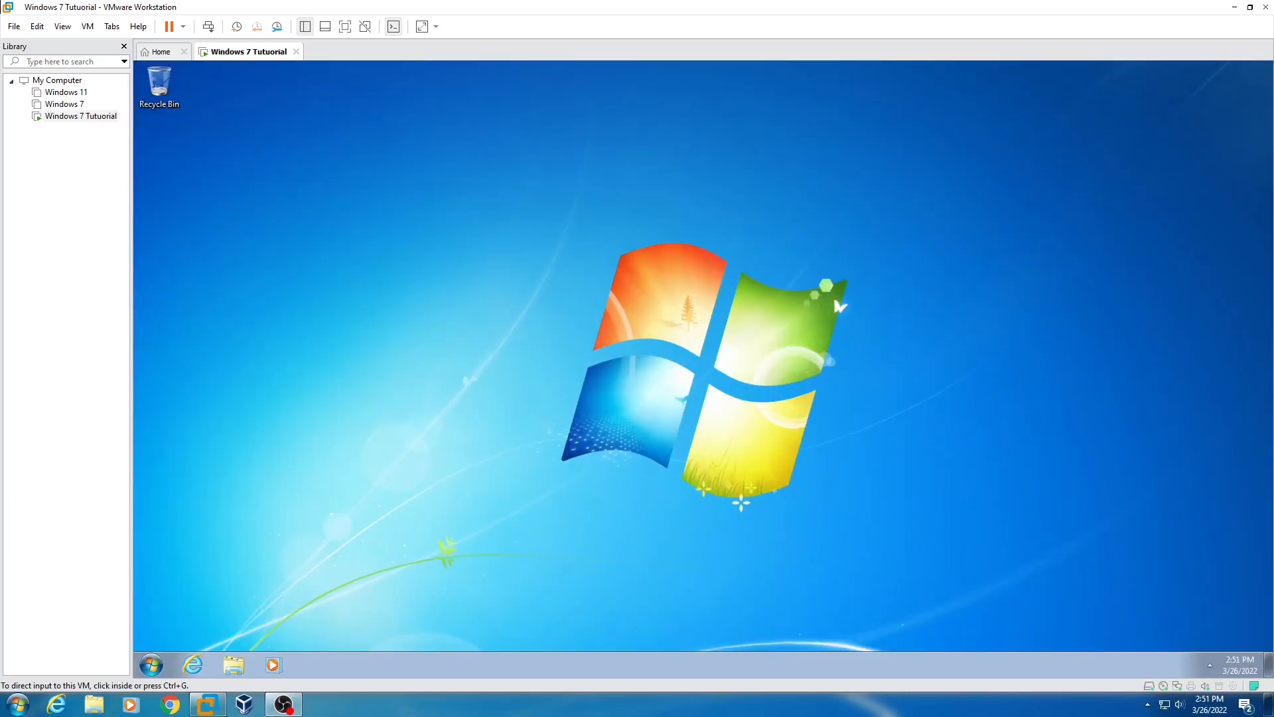
# Step: Try a selection on the guest desktop and set the virtual machine's display scaling to Free stretch
pyautogui.click(607, 576)
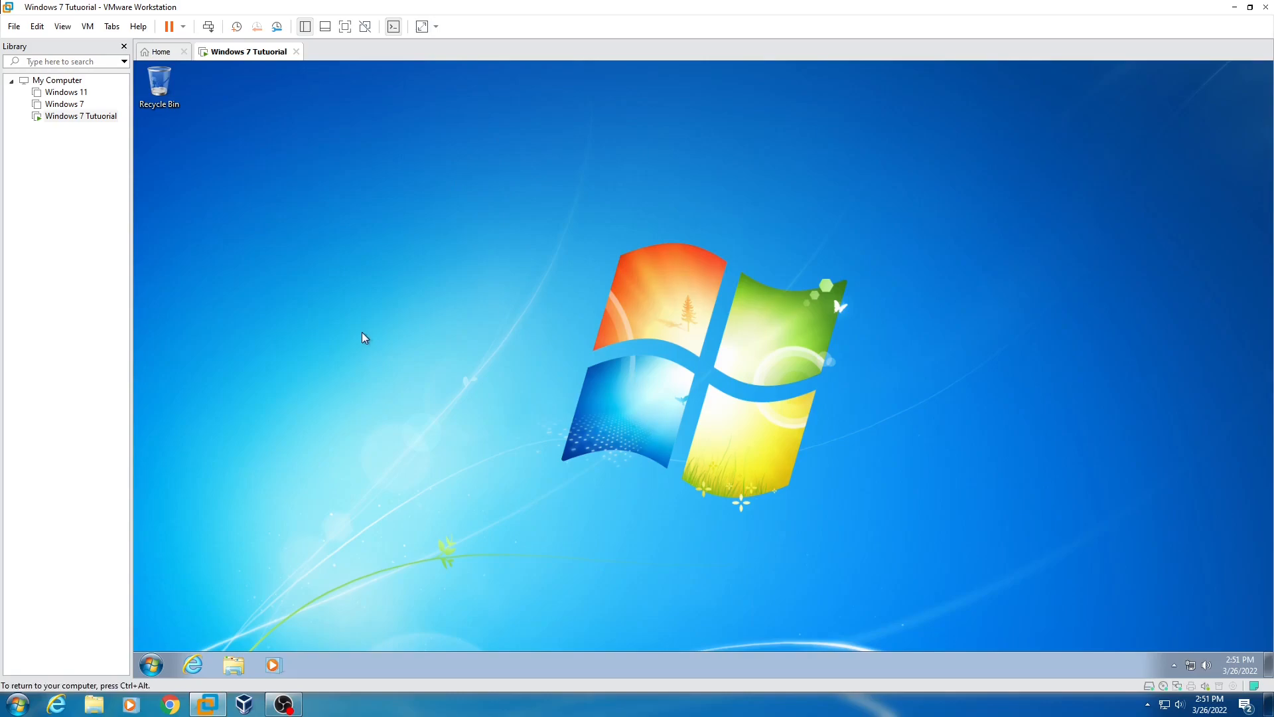
pyautogui.moveTo(549, 296); pyautogui.dragTo(823, 489)
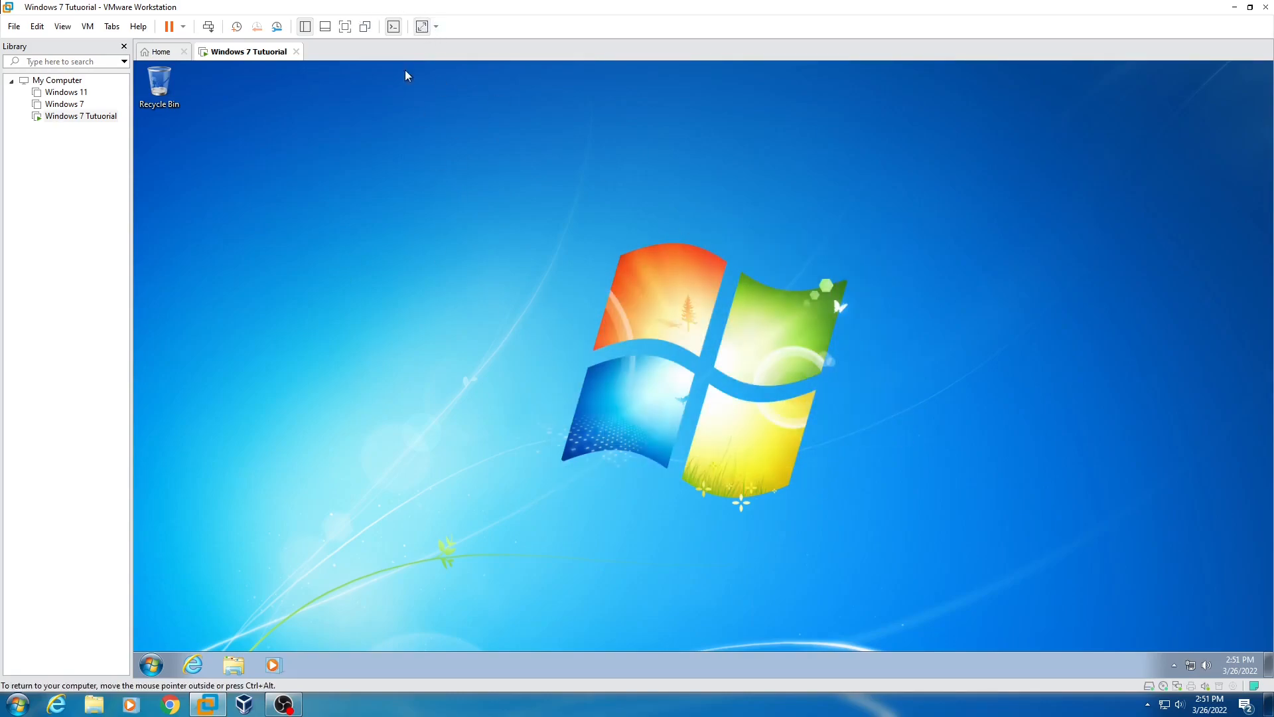
pyautogui.click(436, 27)
pyautogui.click(439, 59)
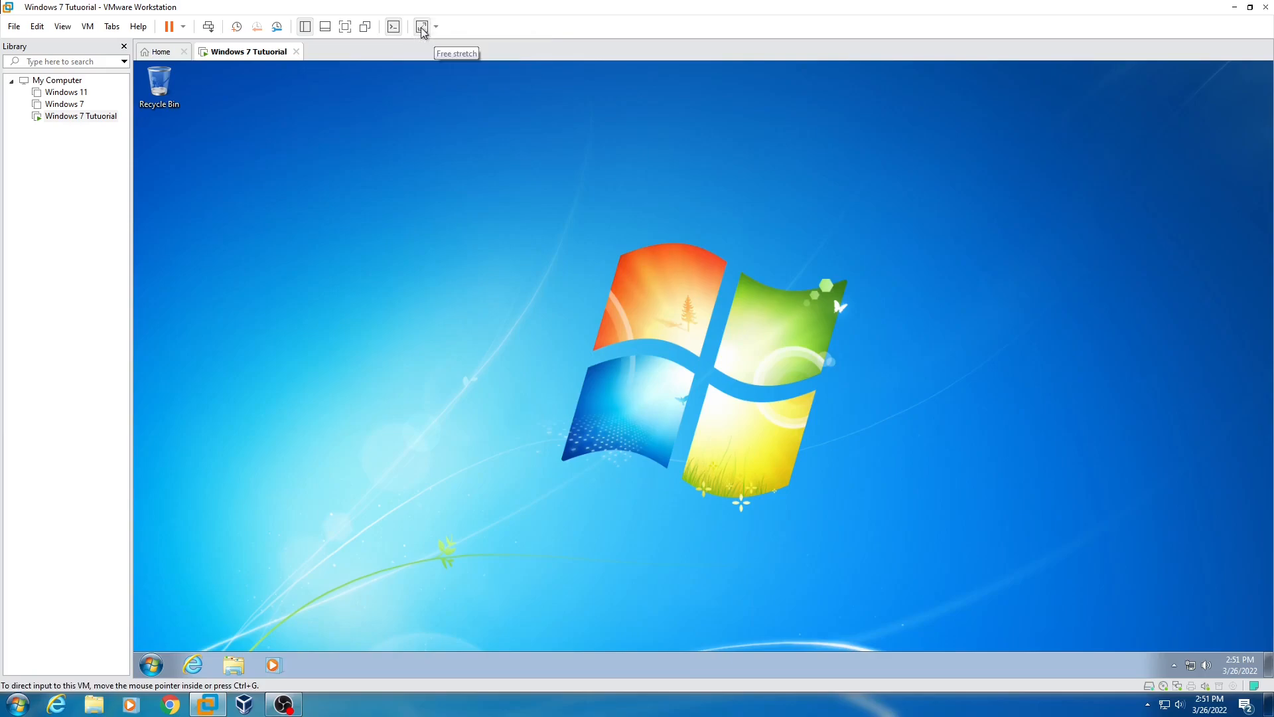
# Step: Shrink the virtual machine window to check how the guest display scales, and maximize it again
pyautogui.moveTo(411, 3); pyautogui.dragTo(651, 48)
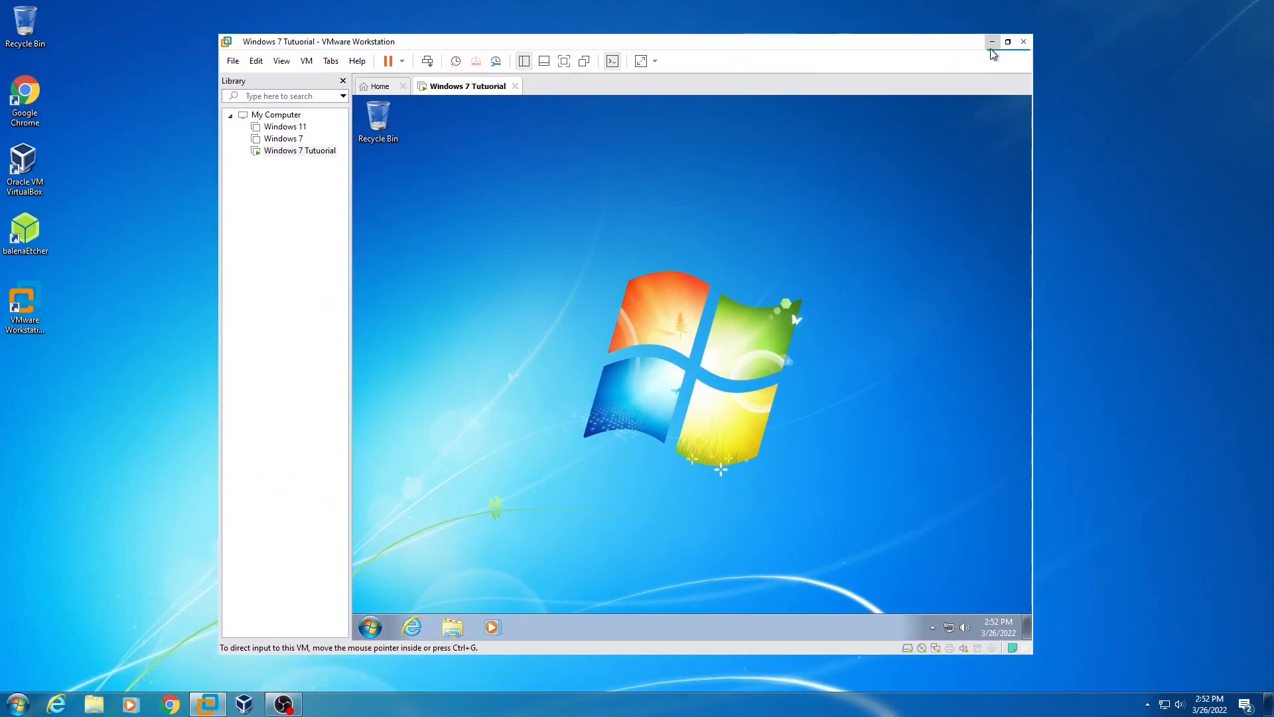
pyautogui.click(1008, 43)
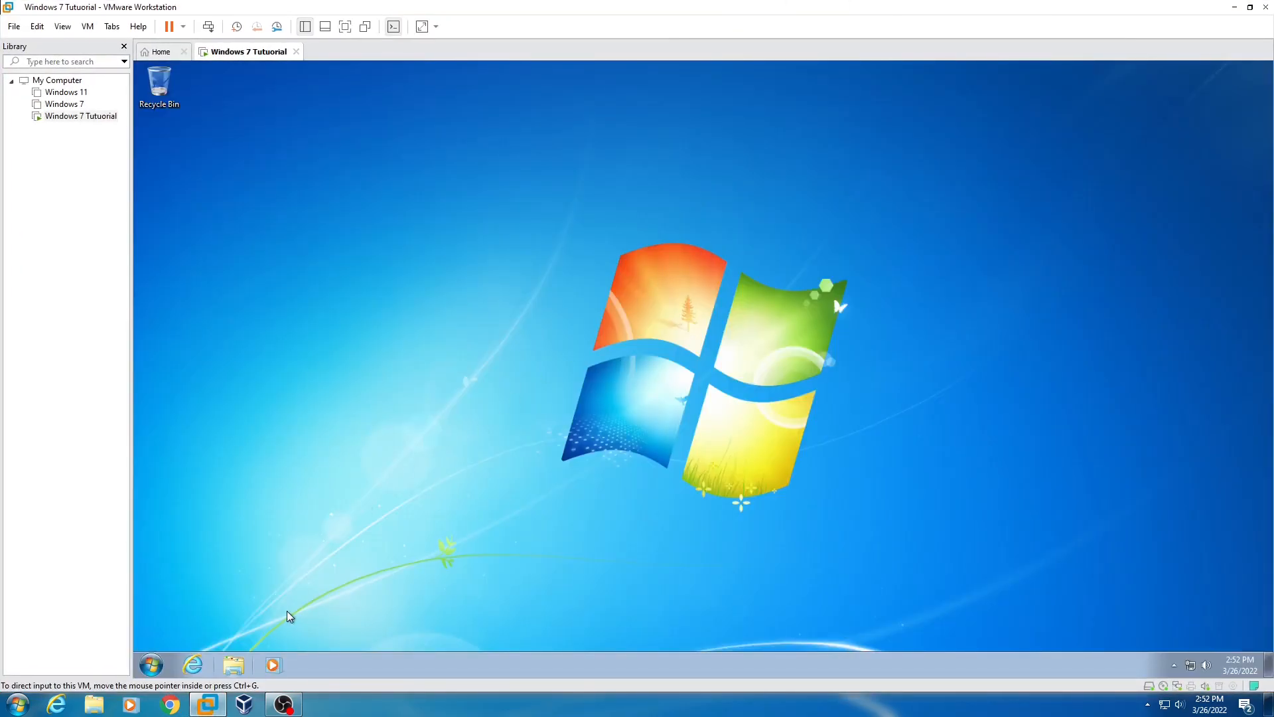
# Step: Apply the Windows 7 Aero theme in the guest's Personalization settings, with the virtual machine switched to full screen
pyautogui.rightClick(525, 321)
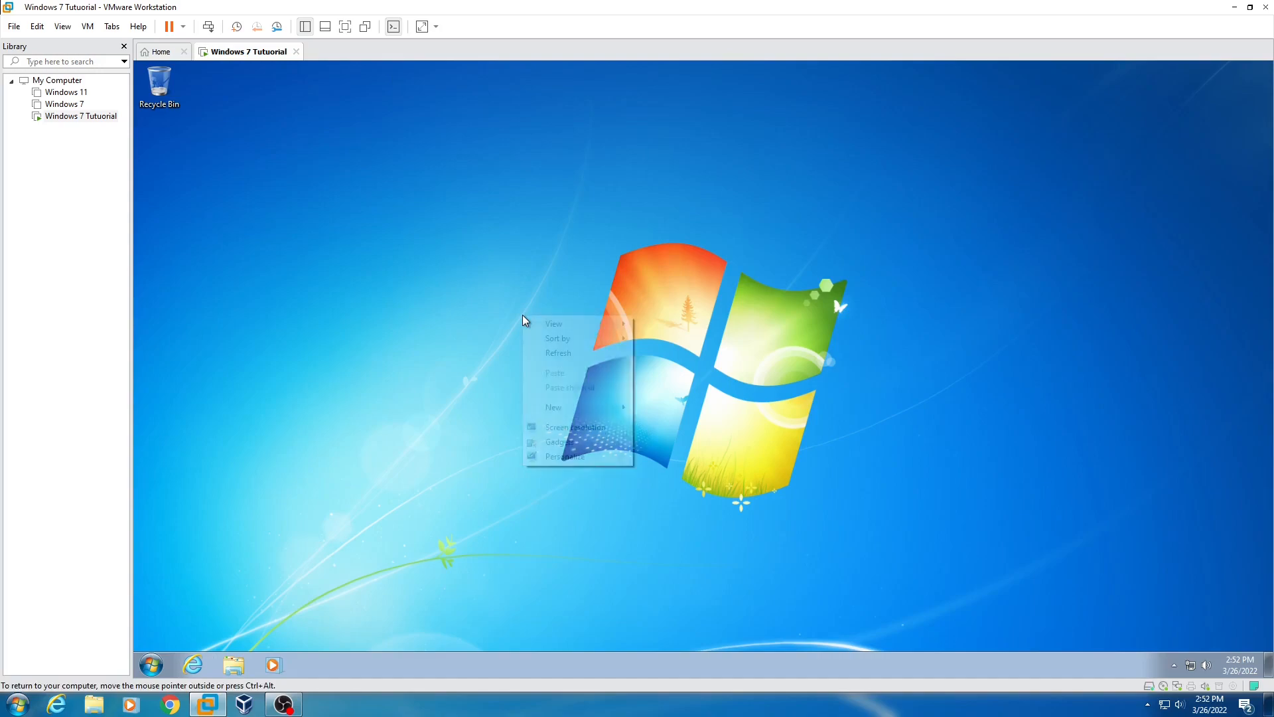
pyautogui.click(570, 458)
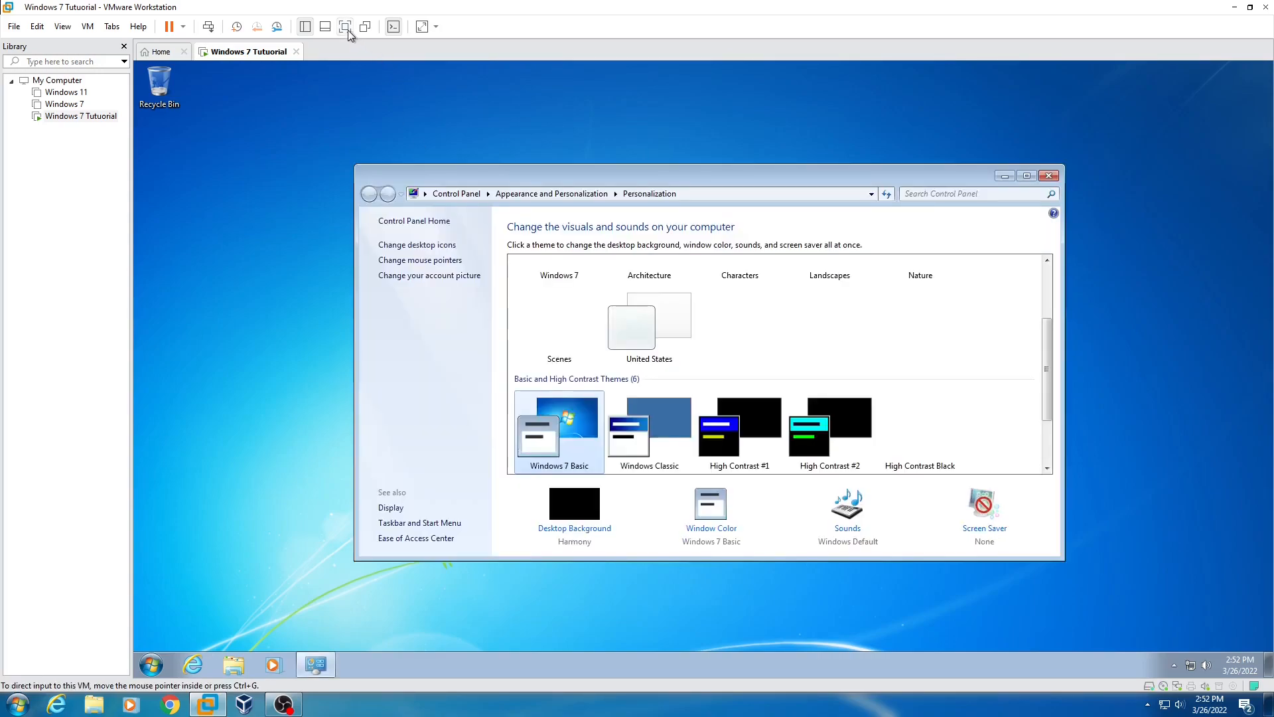
pyautogui.click(345, 27)
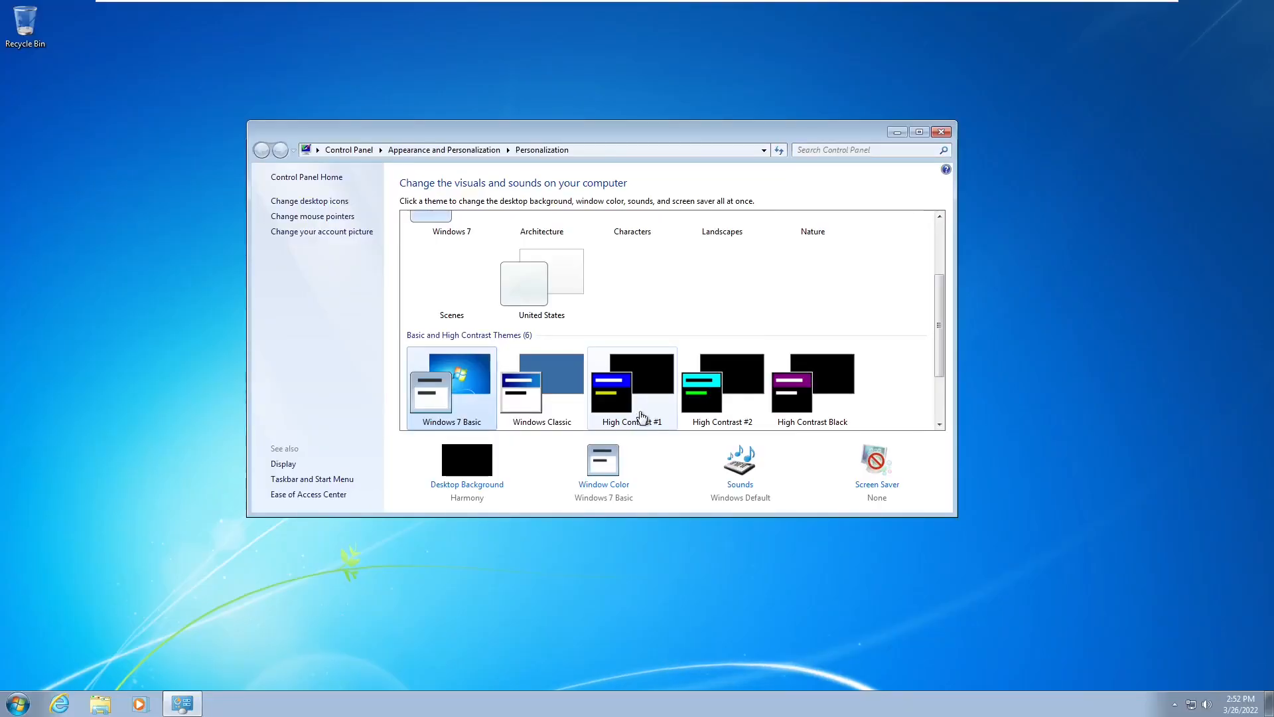
pyautogui.scroll(3, 452, 358)
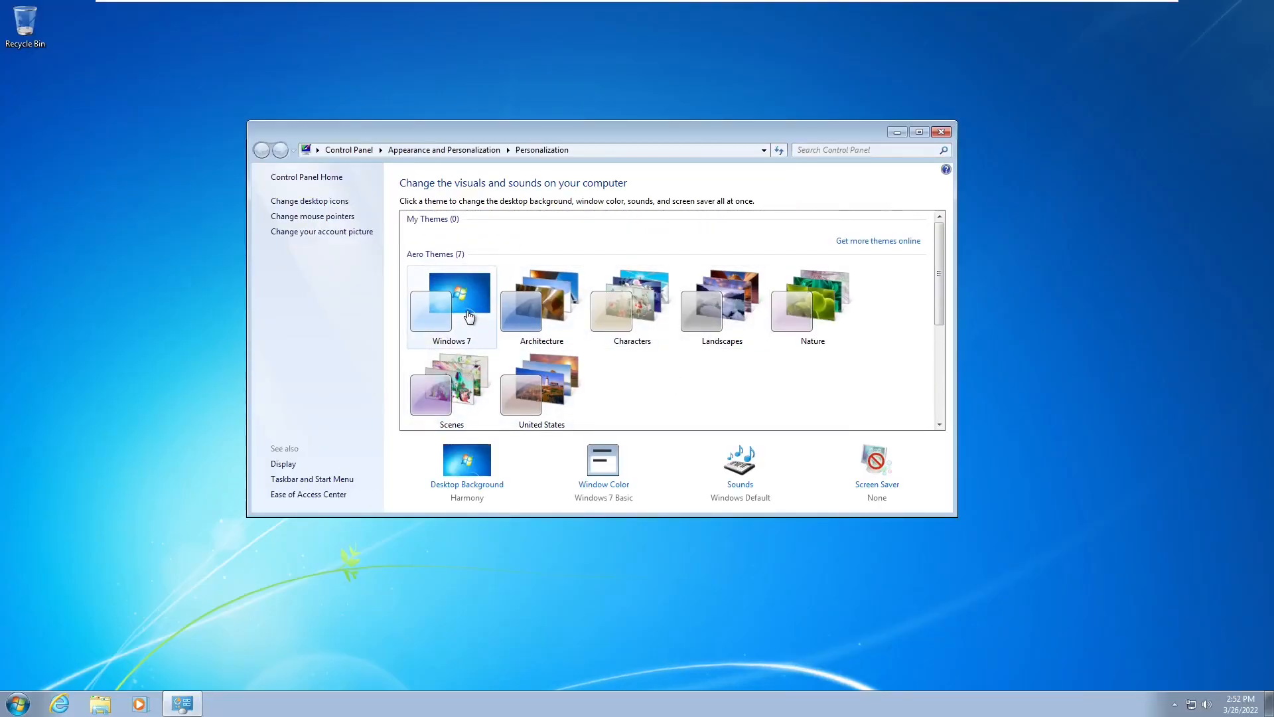
pyautogui.click(472, 318)
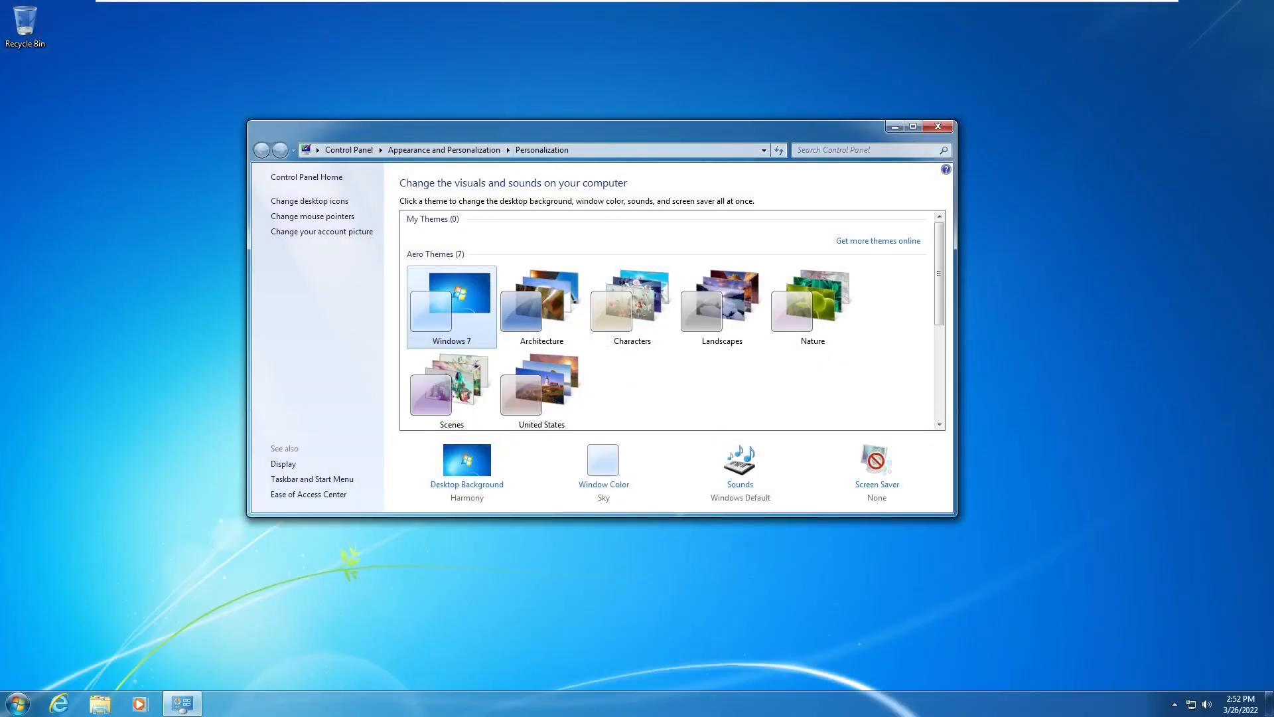
# Step: Check the Aero effects by moving the Personalization window and opening the Start menu and Libraries, and close both windows
pyautogui.moveTo(596, 127); pyautogui.dragTo(544, 209)
pyautogui.click(18, 704)
pyautogui.click(6, 714)
pyautogui.click(111, 702)
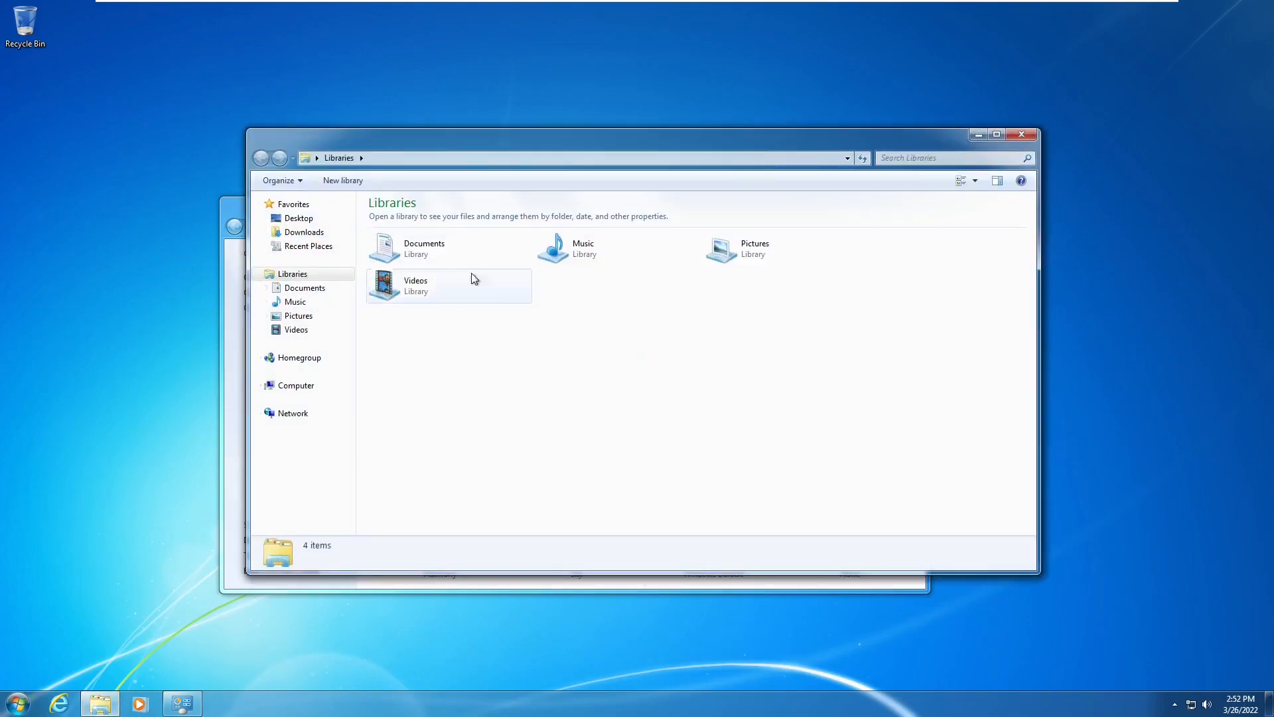
pyautogui.click(440, 161)
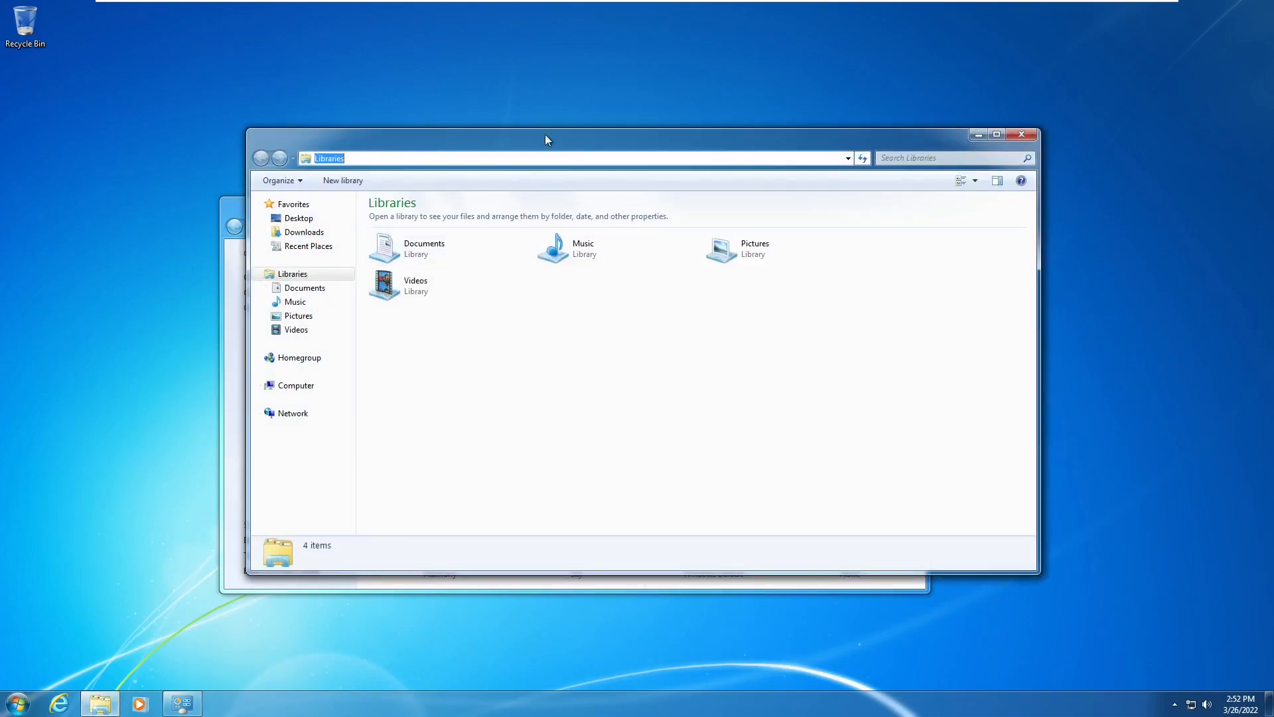
pyautogui.click(1021, 137)
pyautogui.click(907, 204)
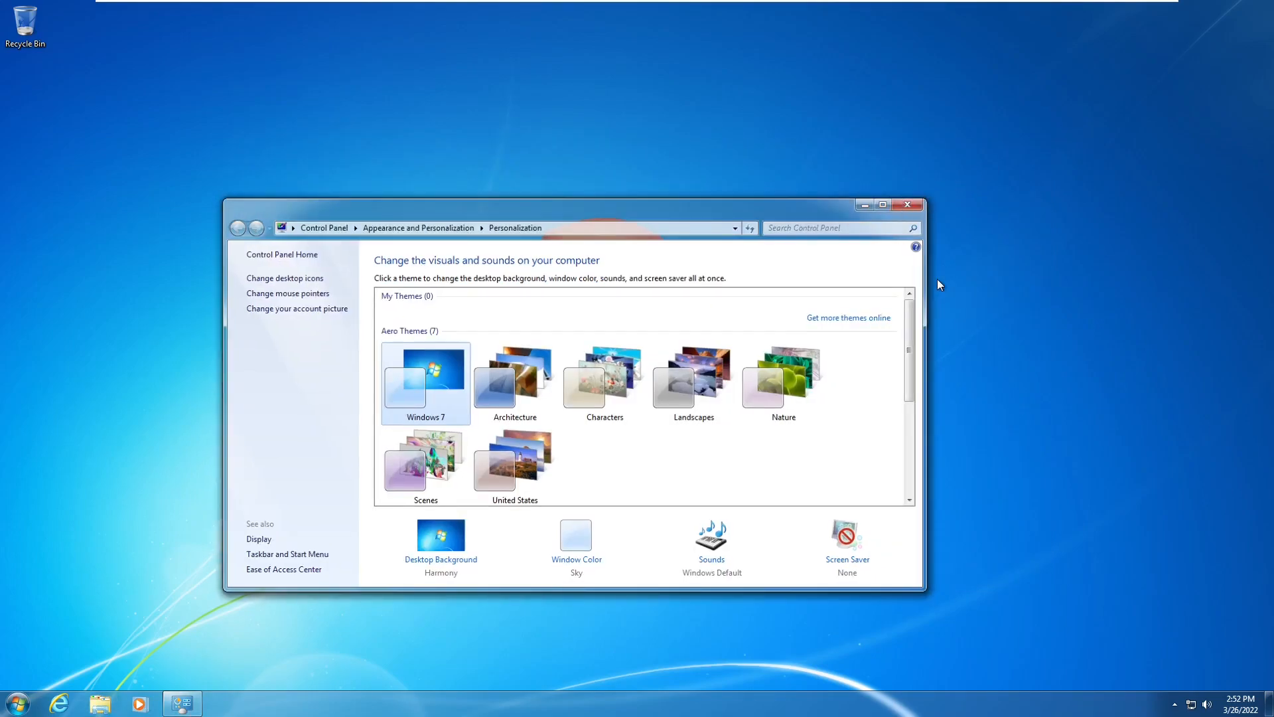